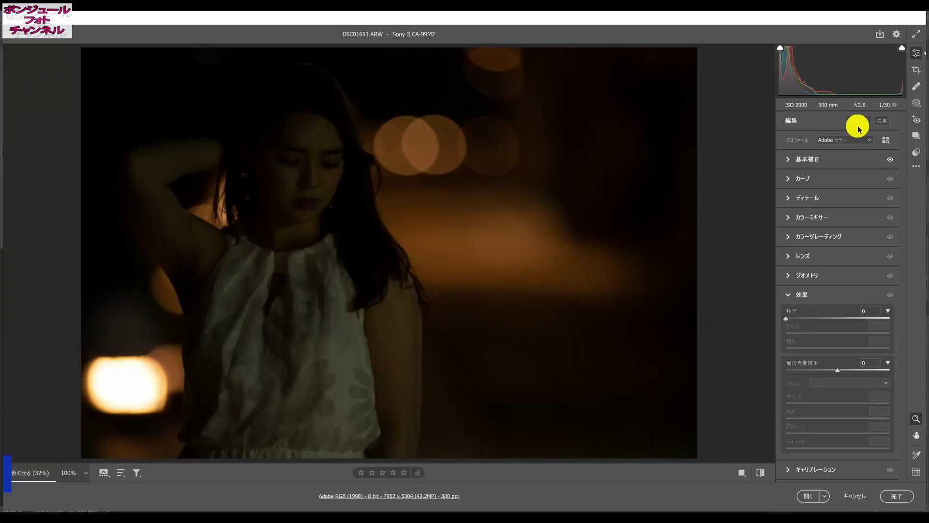
# Step: Apply Auto tone, then set exposure +2.15, shadows +67, whites +34 and blacks -3, checking noise at 100%
pyautogui.click(791, 160)
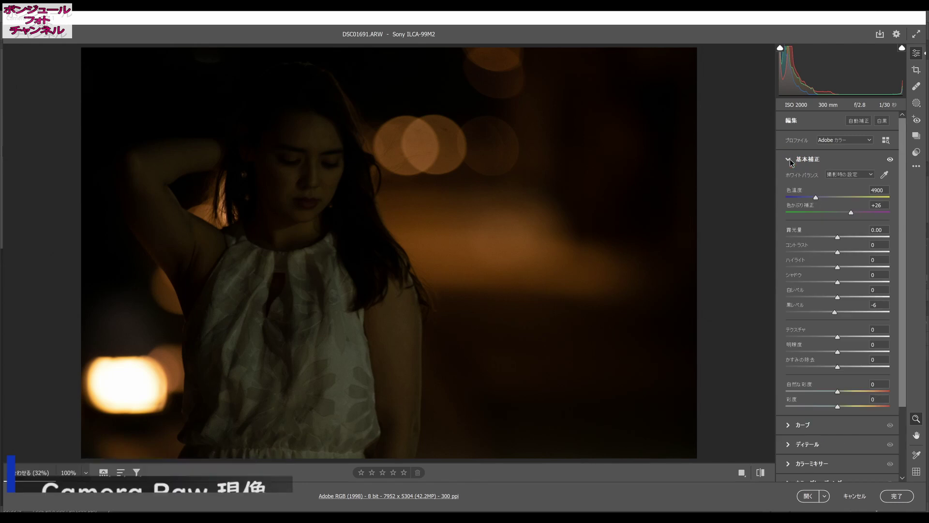
pyautogui.click(859, 123)
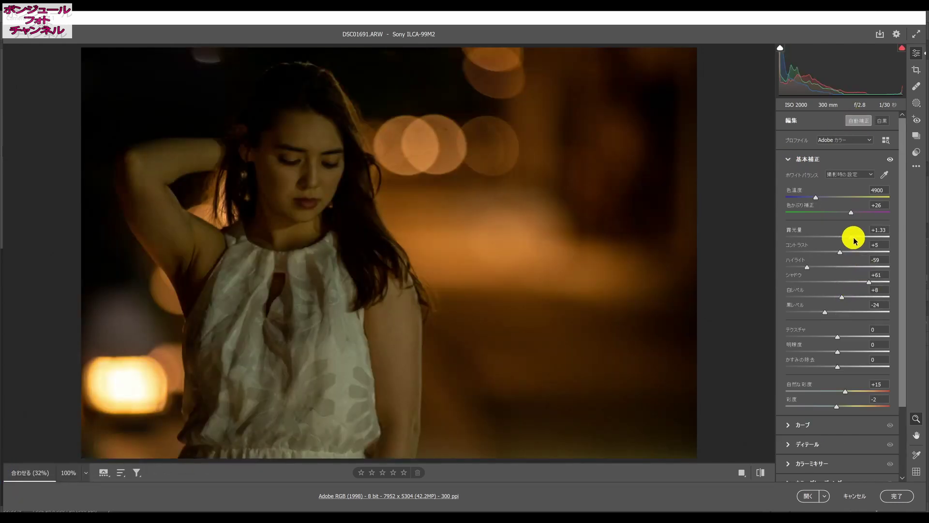
pyautogui.moveTo(852, 240); pyautogui.dragTo(860, 237)
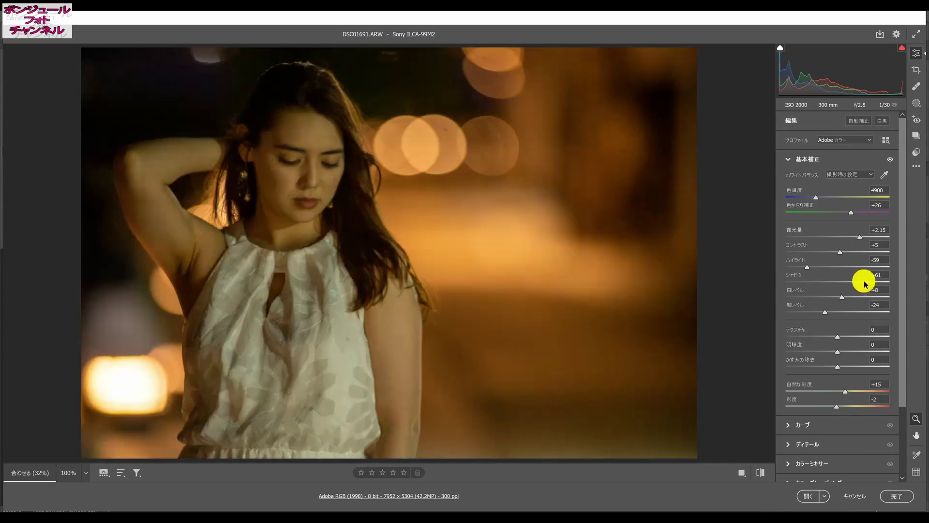
pyautogui.moveTo(869, 283); pyautogui.dragTo(870, 287)
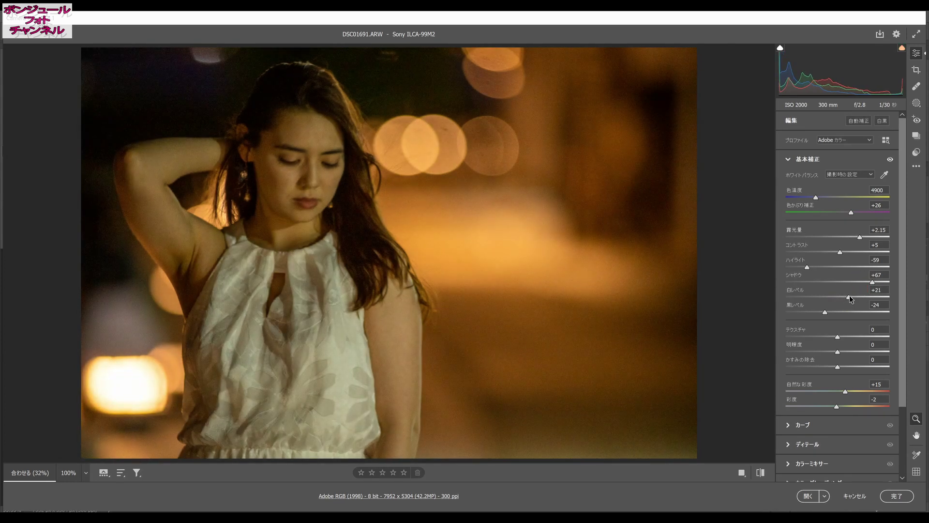
pyautogui.moveTo(858, 296); pyautogui.dragTo(837, 312)
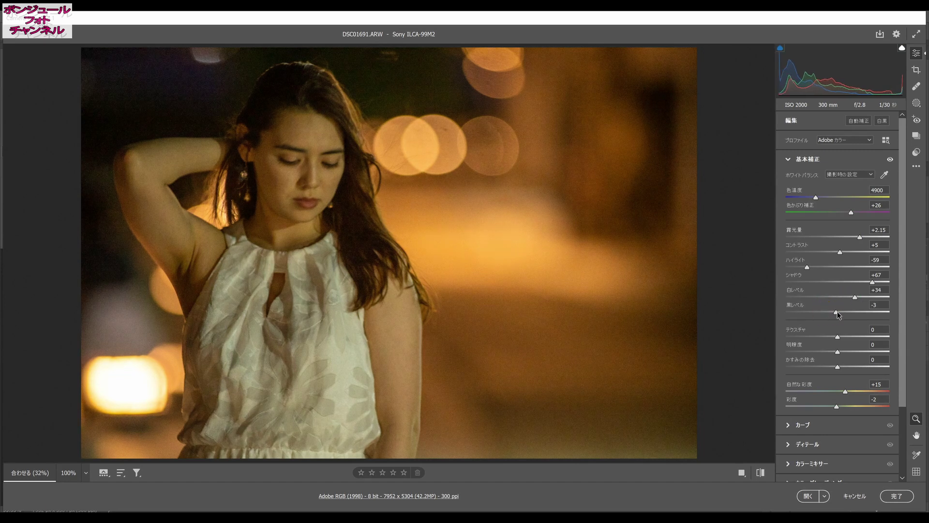
pyautogui.click(836, 303)
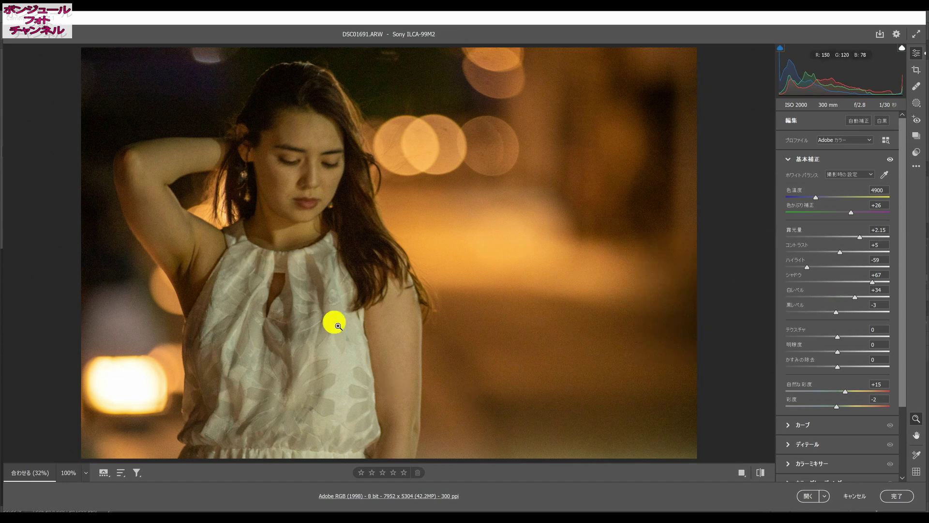
pyautogui.click(396, 280)
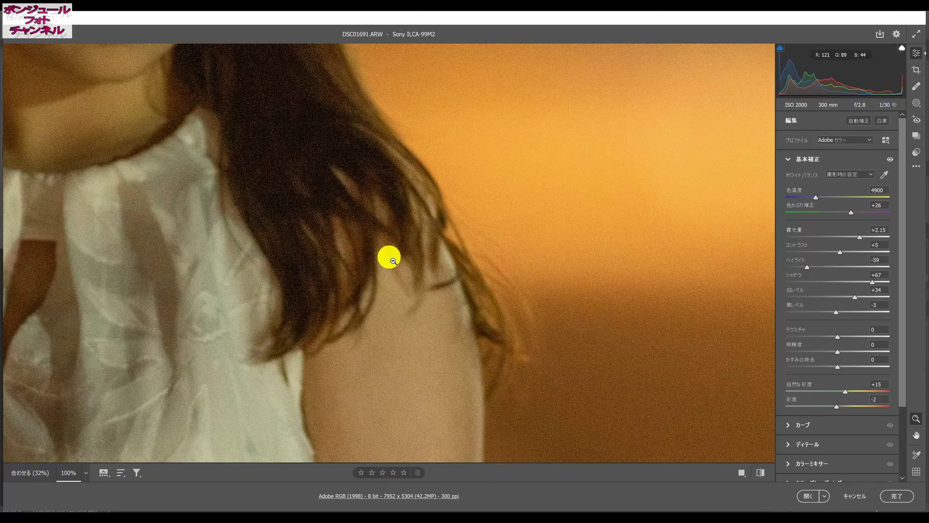
pyautogui.moveTo(392, 249); pyautogui.dragTo(342, 290)
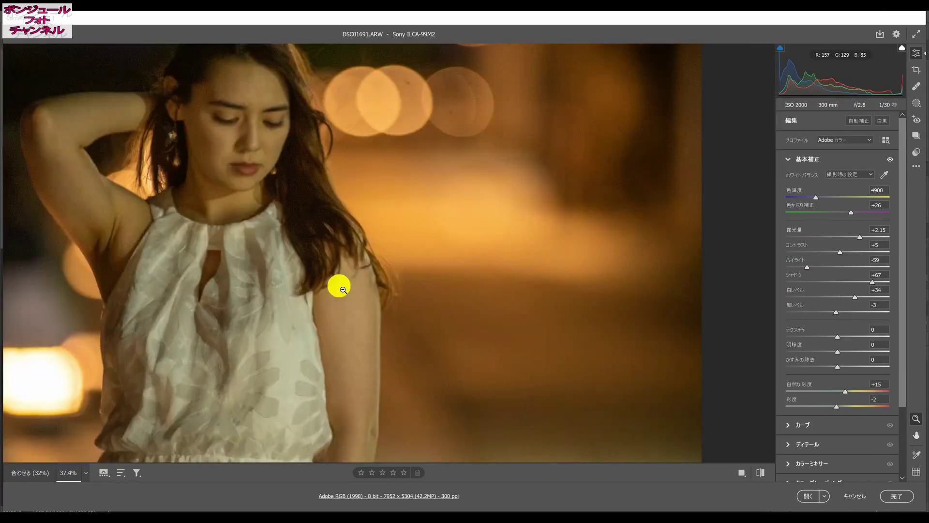
pyautogui.keyDown('alt'); pyautogui.click(342, 290); pyautogui.keyUp('alt')
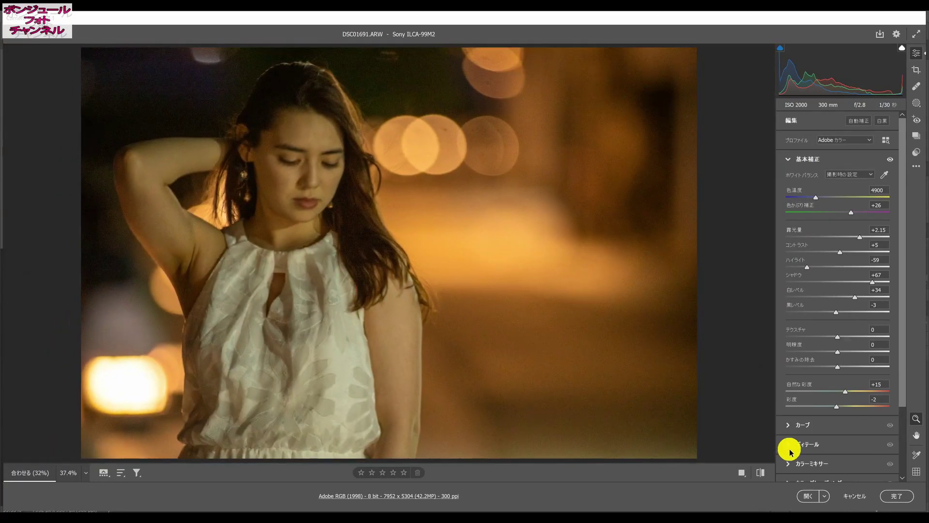
# Step: In the Detail panel, bring Noise Reduction and Color Noise Reduction down to 50
pyautogui.click(791, 446)
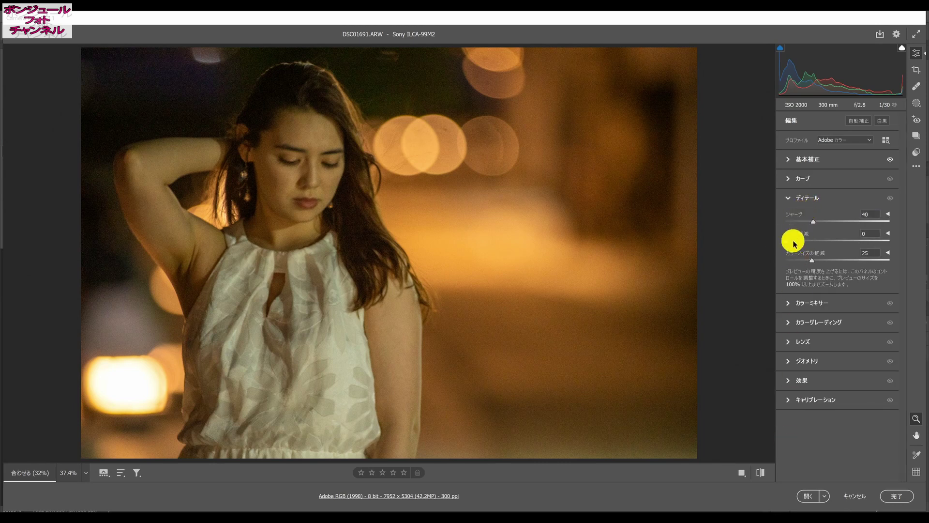
pyautogui.moveTo(788, 247); pyautogui.dragTo(823, 240)
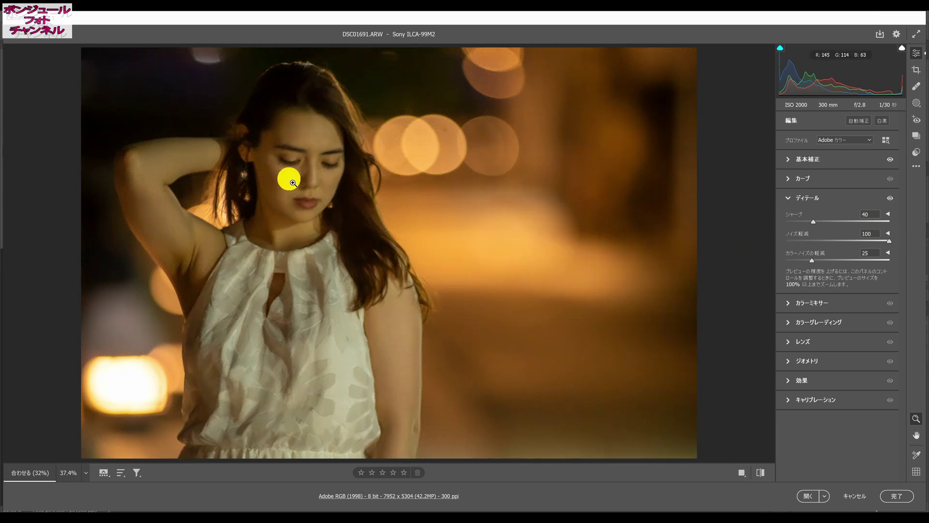
pyautogui.moveTo(892, 246); pyautogui.dragTo(877, 244)
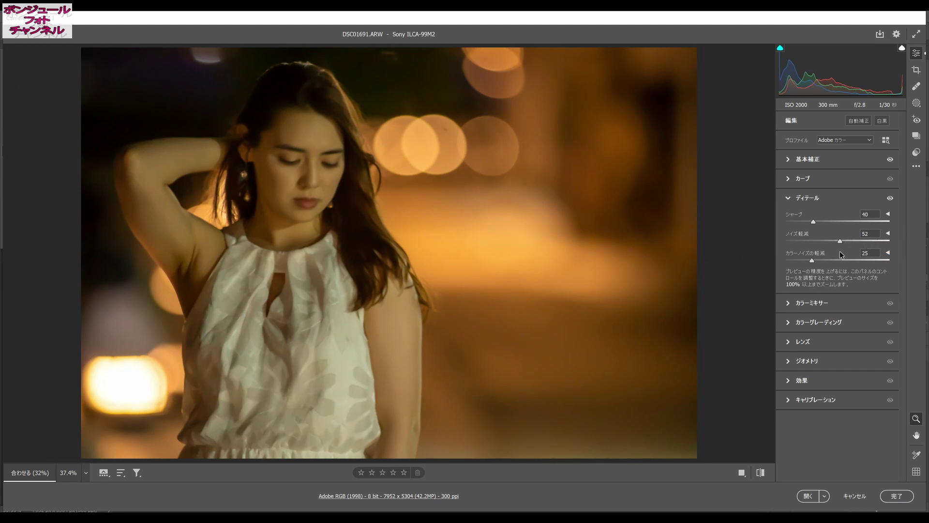
pyautogui.moveTo(841, 251); pyautogui.dragTo(838, 252)
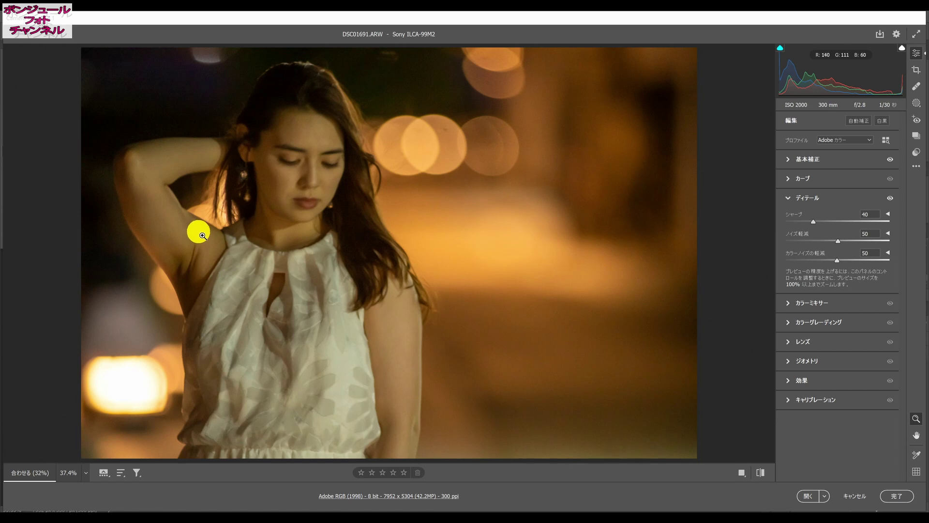
# Step: In the Basic panel, set Dehaze +14, Texture -9 and Clarity +51
pyautogui.click(790, 162)
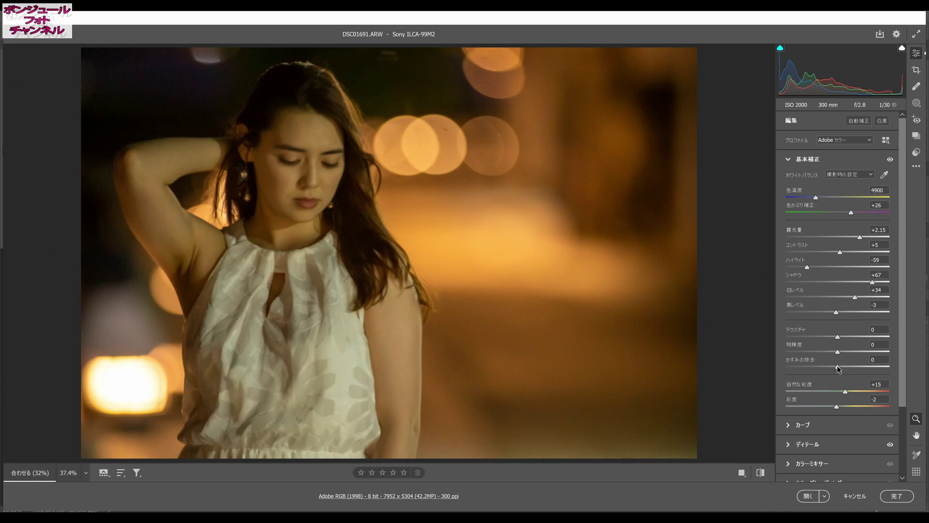
pyautogui.moveTo(845, 369); pyautogui.dragTo(841, 357)
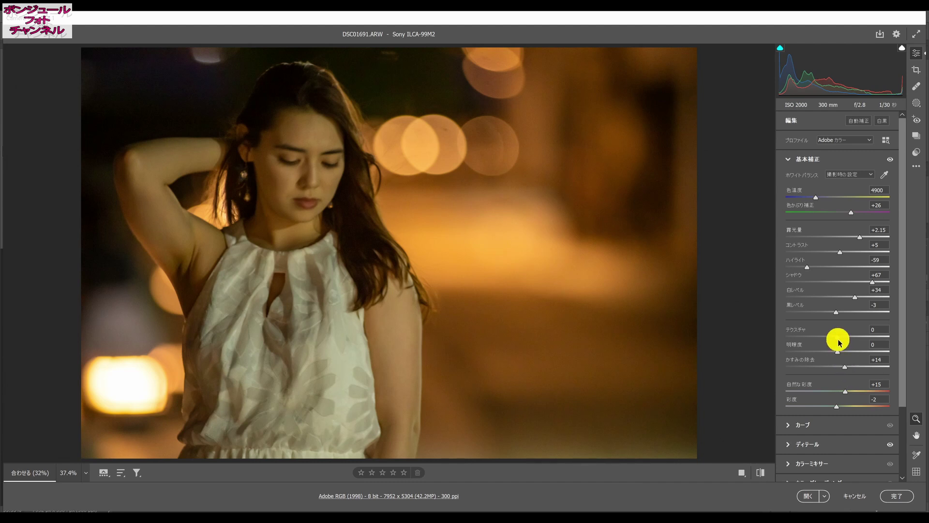
pyautogui.moveTo(840, 339); pyautogui.dragTo(821, 337)
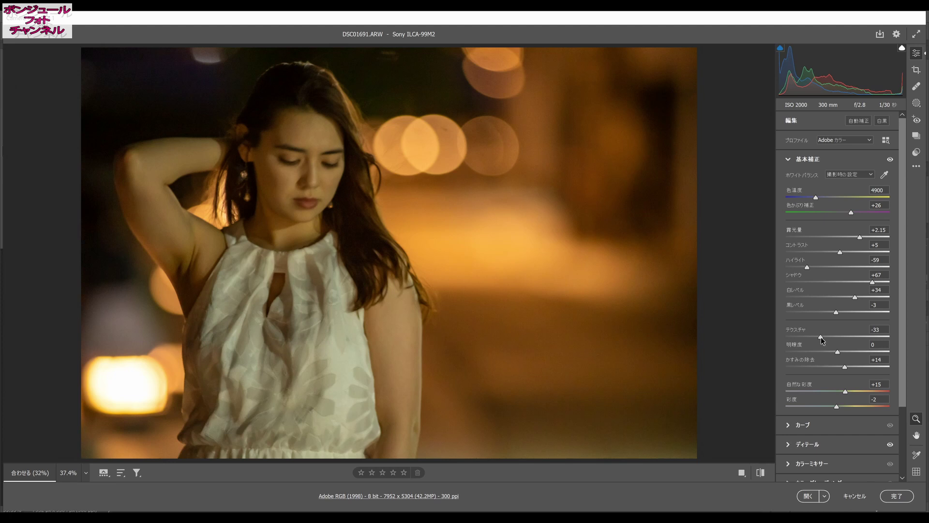
pyautogui.moveTo(841, 352)
pyautogui.mouseDown()
pyautogui.moveTo(873, 352)
pyautogui.moveTo(832, 337)
pyautogui.moveTo(864, 351)
pyautogui.mouseUp()
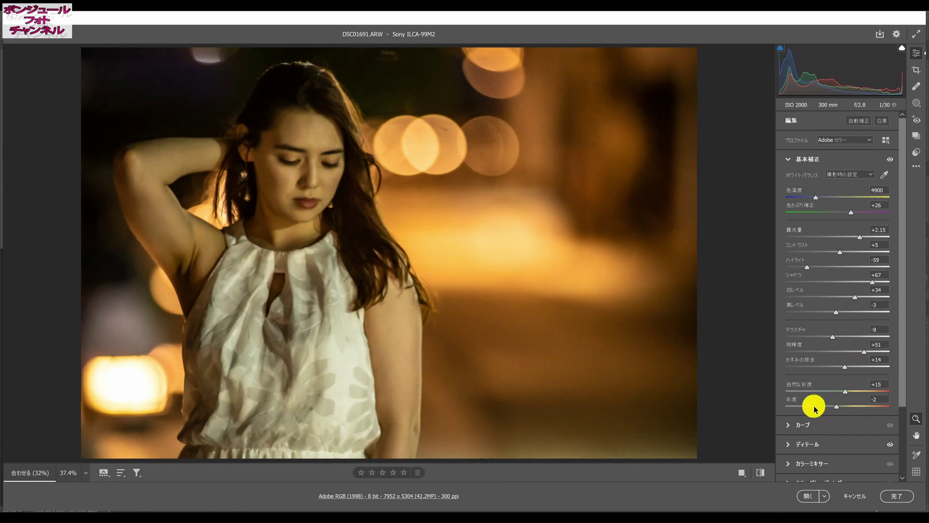
pyautogui.scroll(-1, 804, 434)
# Step: Try tone curve lifts, undoing the darks lift, then apply a -19 post-crop vignette
pyautogui.click(800, 373)
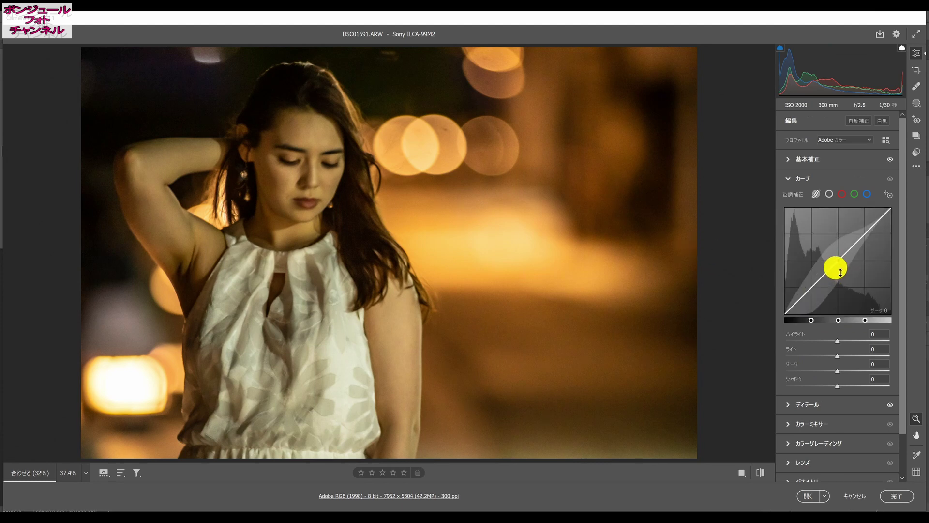
pyautogui.moveTo(841, 273); pyautogui.dragTo(839, 246)
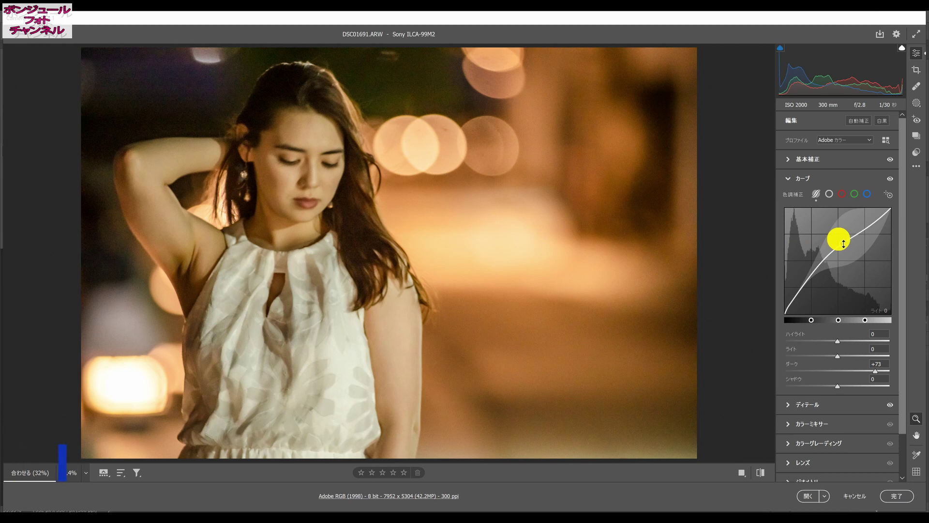
pyautogui.hotkey('ctrl', 'z')
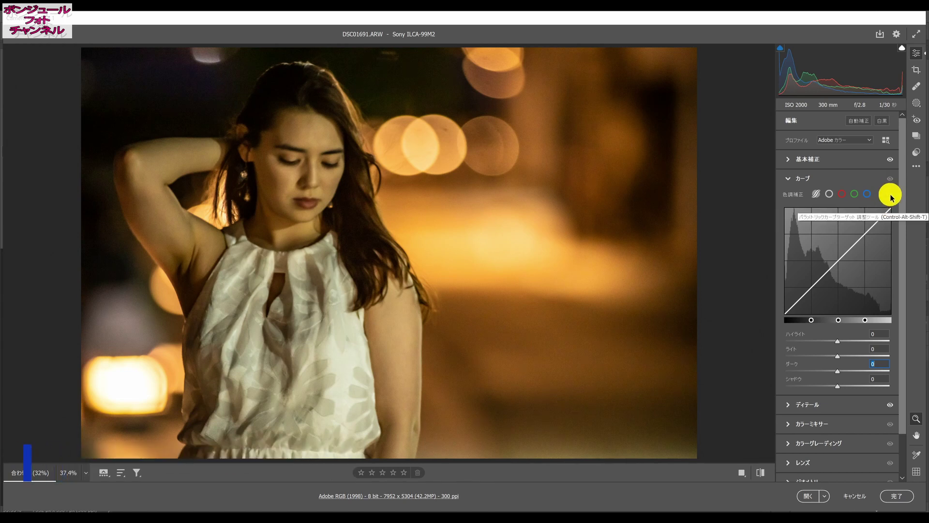
pyautogui.click(889, 191)
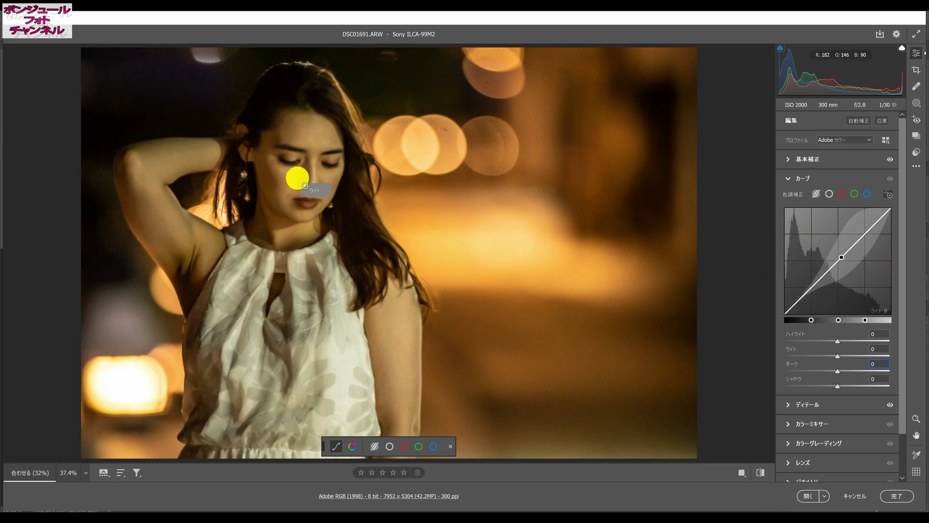
pyautogui.moveTo(320, 178)
pyautogui.mouseDown()
pyautogui.moveTo(340, 177)
pyautogui.moveTo(332, 176)
pyautogui.mouseUp()
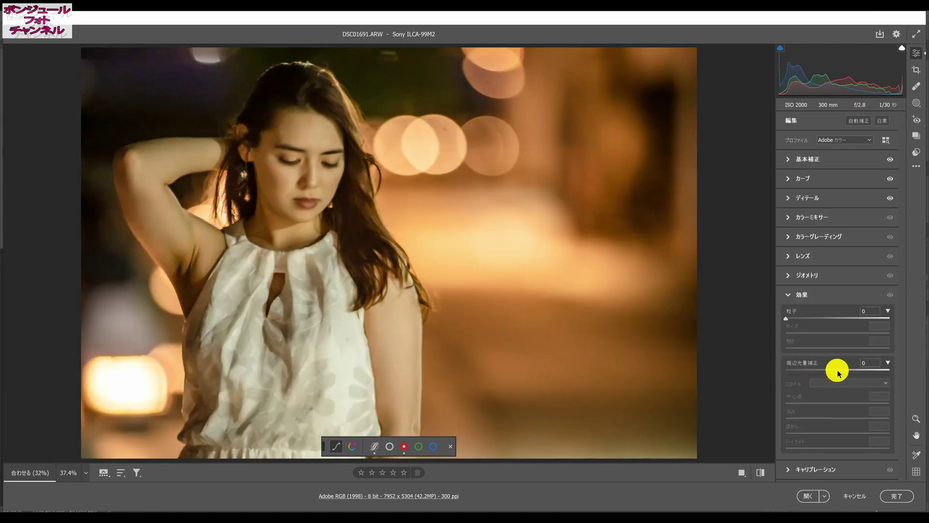
pyautogui.moveTo(837, 370); pyautogui.dragTo(828, 371)
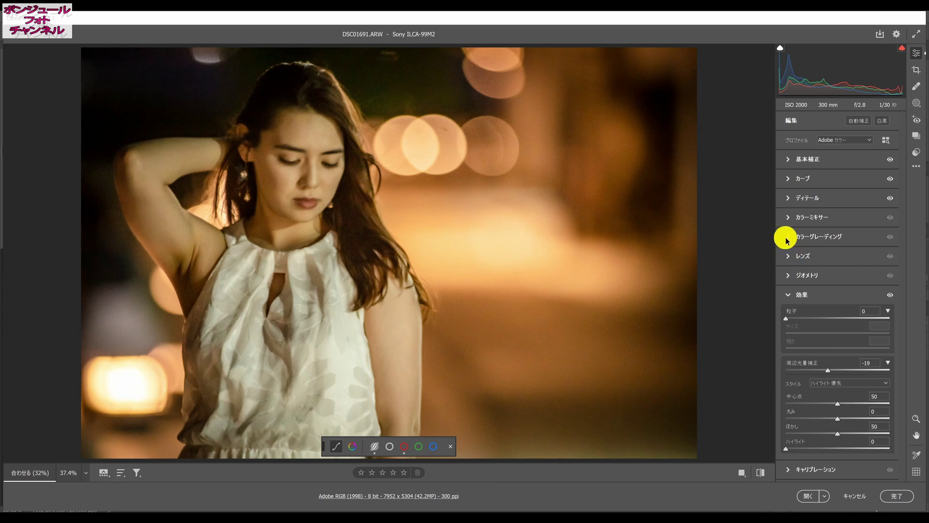
# Step: Raise sharpening to 53 and open the edited portrait in Photoshop
pyautogui.click(789, 199)
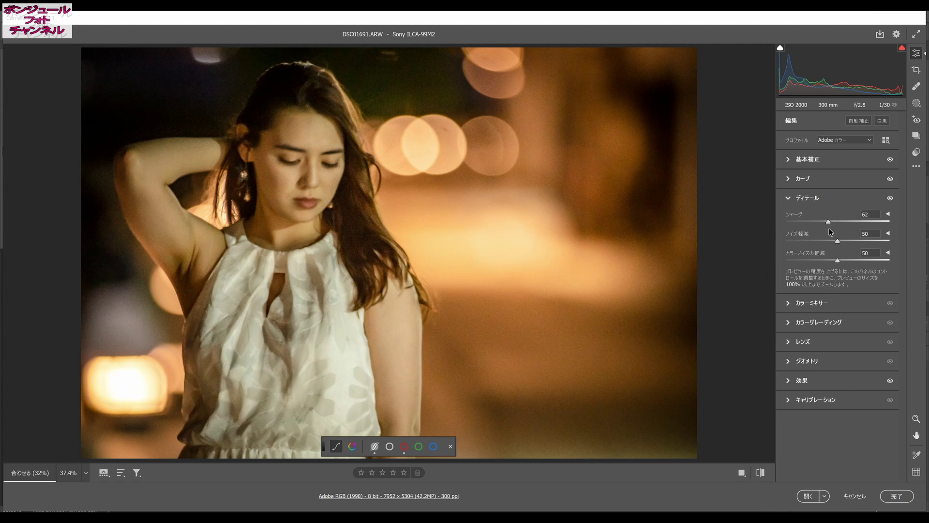
pyautogui.press('Up')
pyautogui.press('Up')
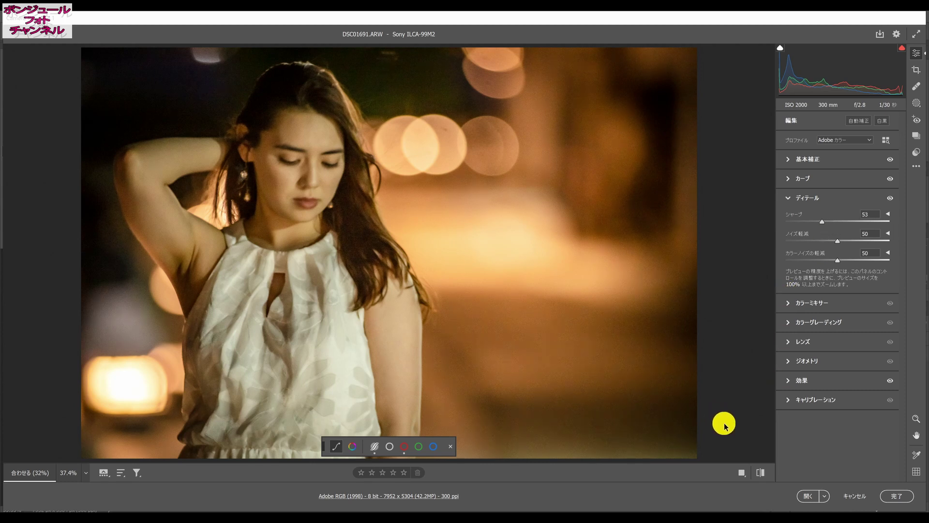
pyautogui.click(808, 495)
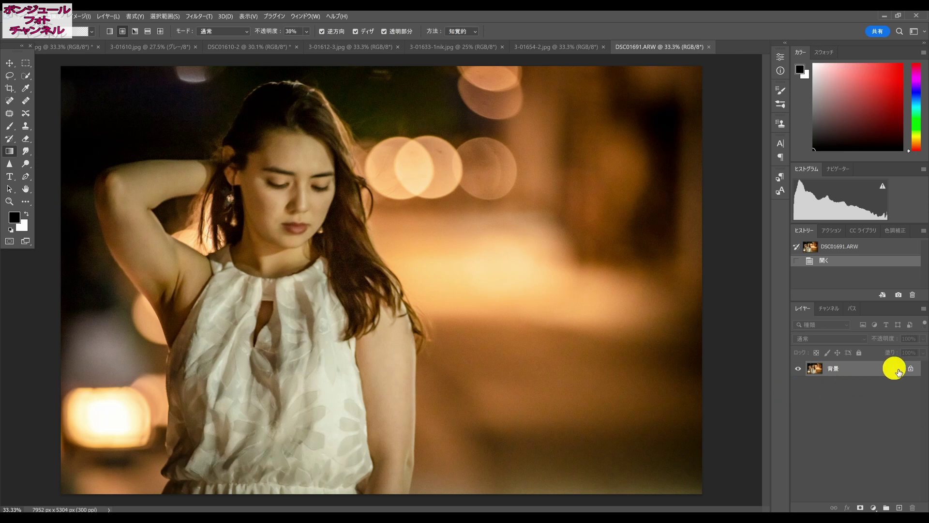
# Step: Duplicate the Background layer and set the copy to Overlay blending at 48% opacity
pyautogui.moveTo(904, 371); pyautogui.dragTo(900, 508)
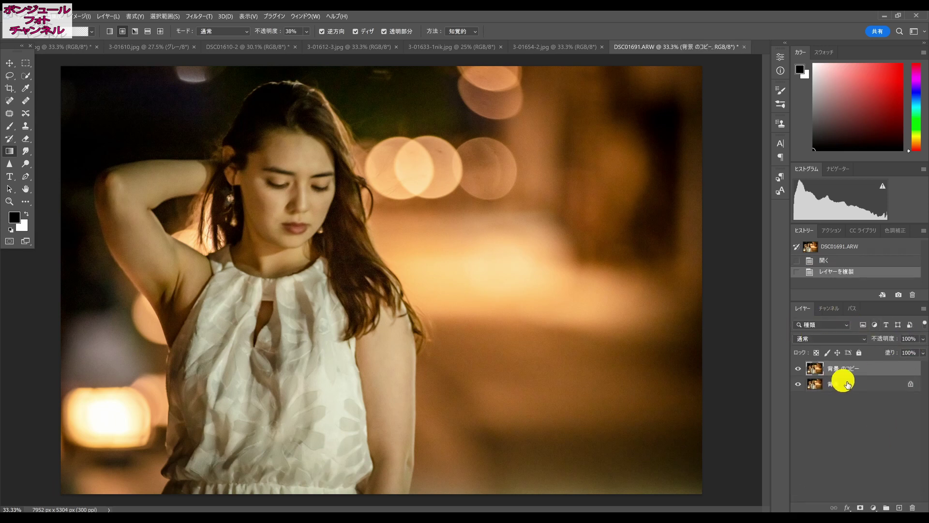
pyautogui.click(864, 338)
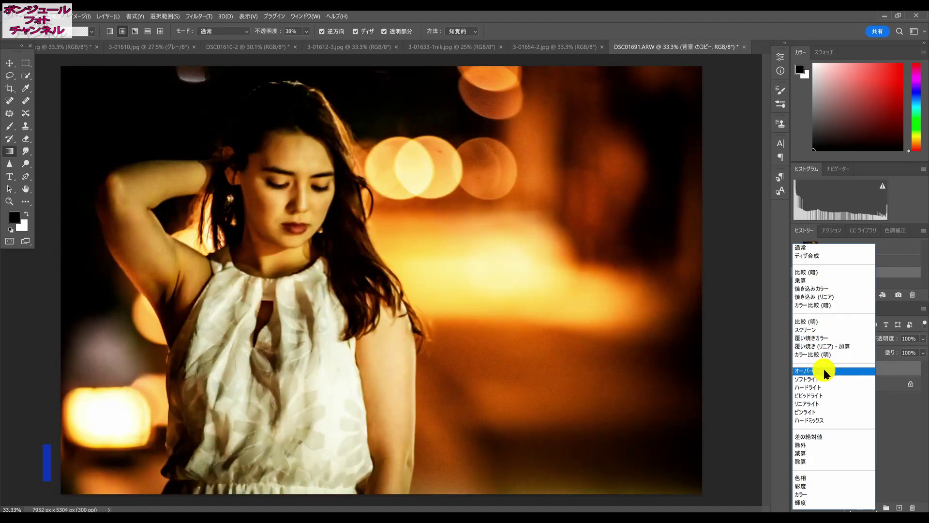
pyautogui.click(825, 371)
pyautogui.click(923, 339)
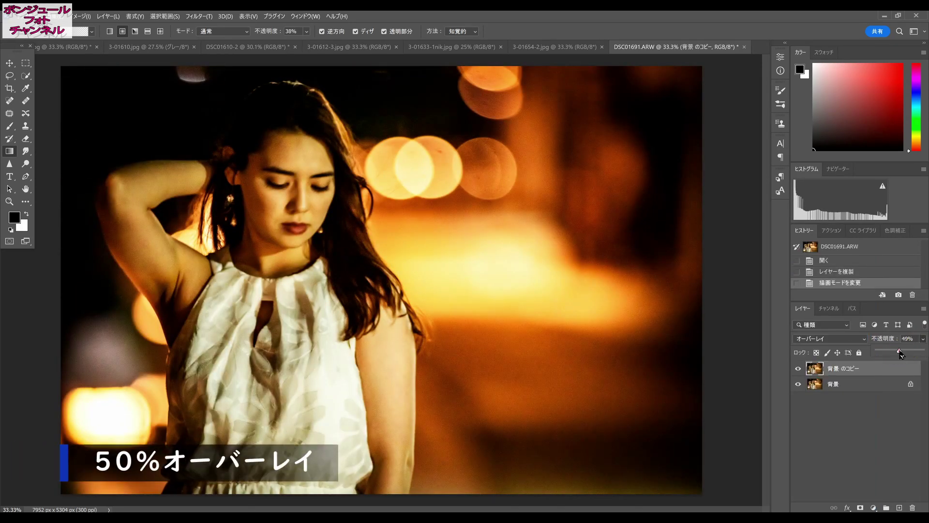
pyautogui.moveTo(888, 350); pyautogui.dragTo(900, 350)
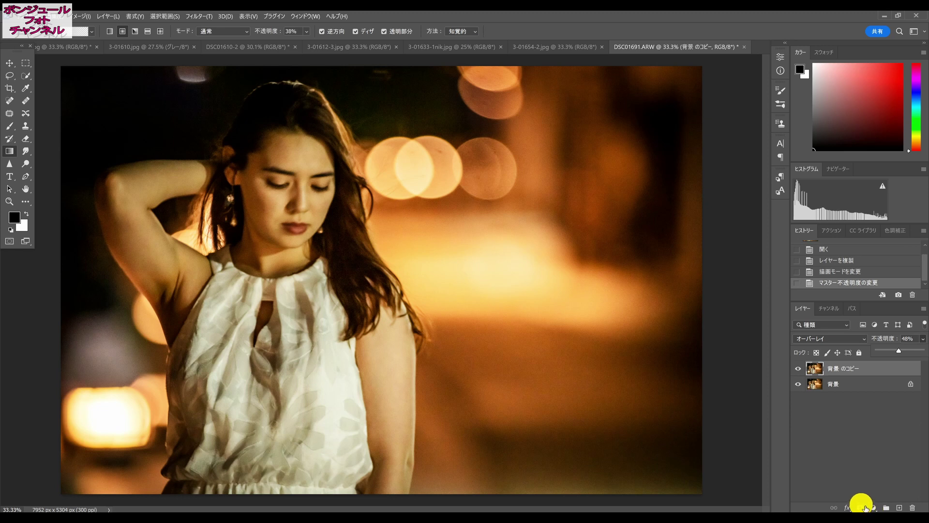
# Step: Add a Hue/Saturation adjustment layer with Saturation at -100 for black-and-white
pyautogui.click(873, 508)
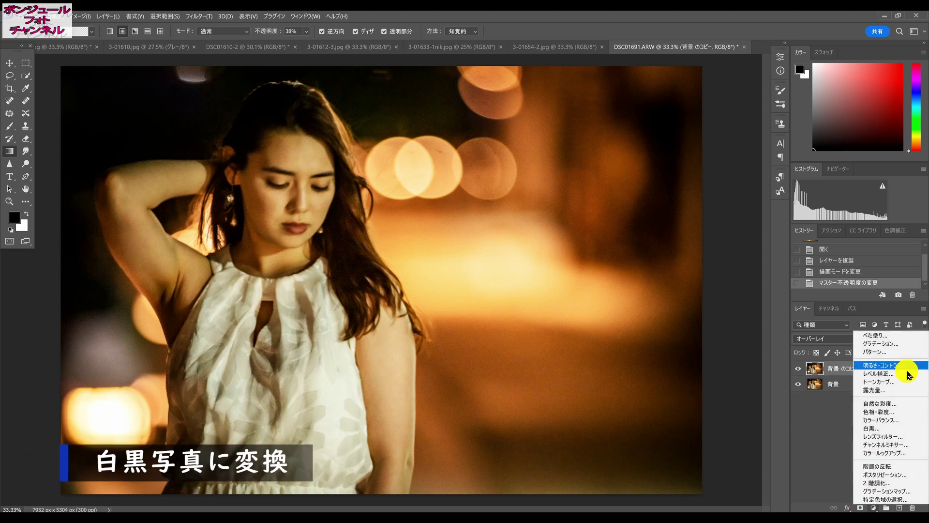
pyautogui.click(881, 412)
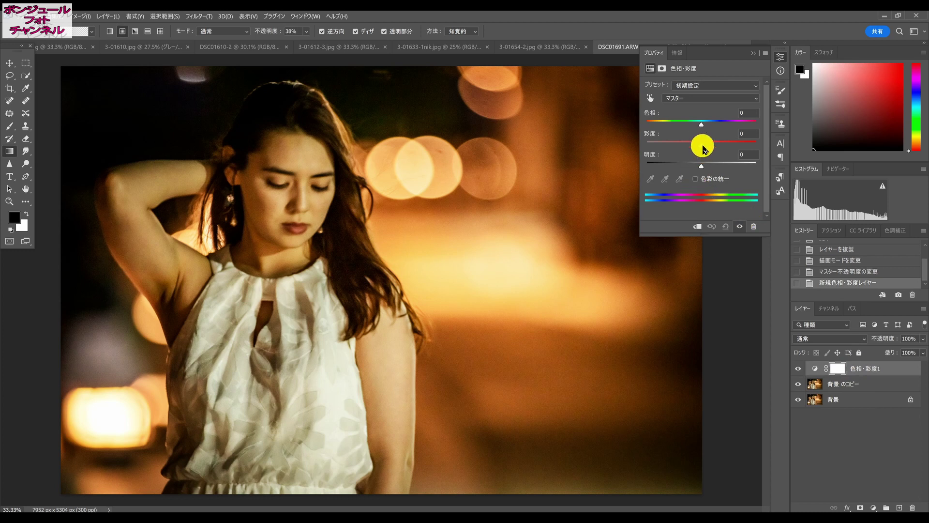
pyautogui.moveTo(701, 142); pyautogui.dragTo(664, 145)
pyautogui.click(754, 52)
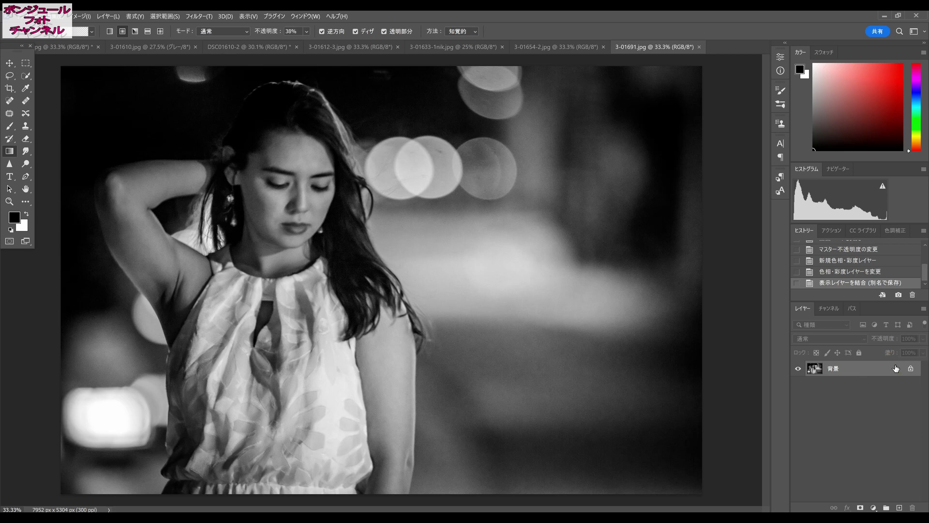
# Step: Duplicate the black-and-white Background layer, keeping the default copy name
pyautogui.moveTo(896, 368); pyautogui.dragTo(899, 508)
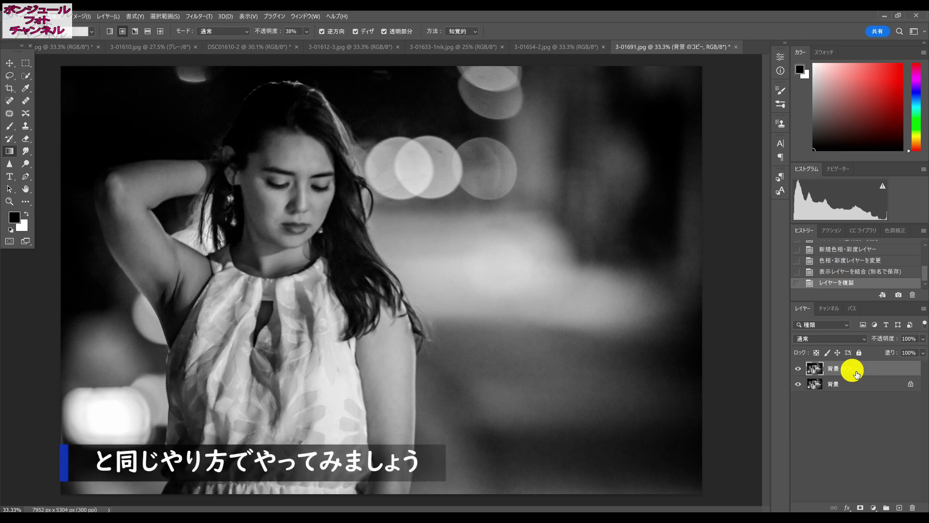
pyautogui.press('Return')
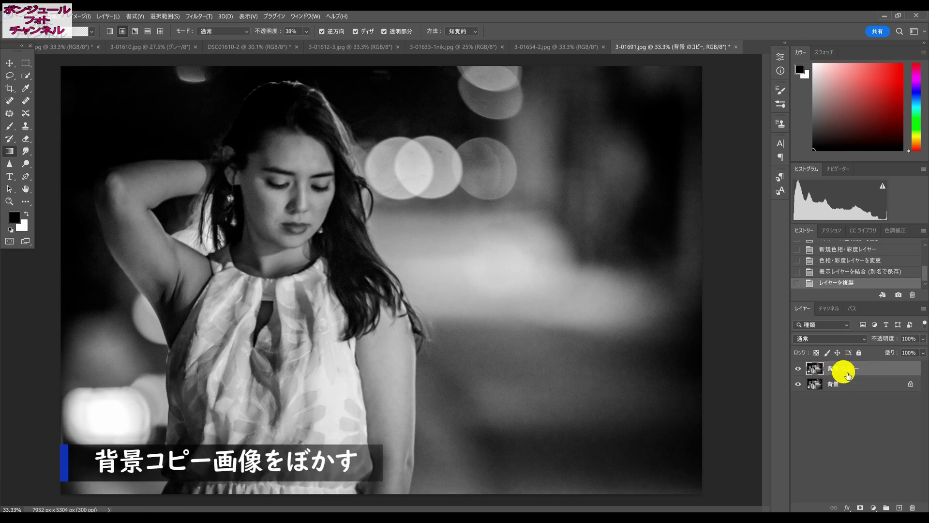
# Step: Apply Filter > Blur > Gaussian Blur with a 25-pixel radius to the copy layer
pyautogui.click(195, 16)
pyautogui.moveTo(239, 165)
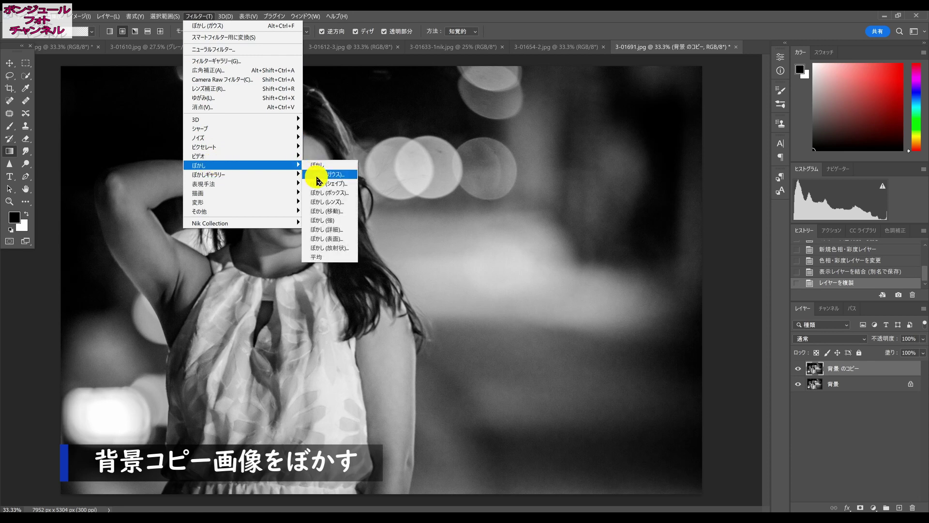
pyautogui.click(319, 175)
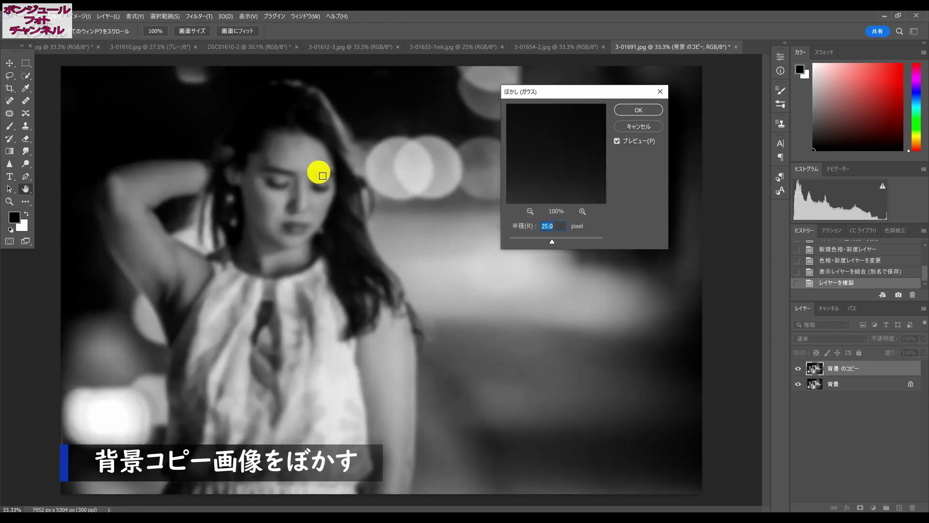
pyautogui.moveTo(552, 241)
pyautogui.mouseDown()
pyautogui.moveTo(508, 241)
pyautogui.moveTo(609, 241)
pyautogui.moveTo(539, 241)
pyautogui.mouseUp()
pyautogui.doubleClick(560, 224)
pyautogui.write('25')
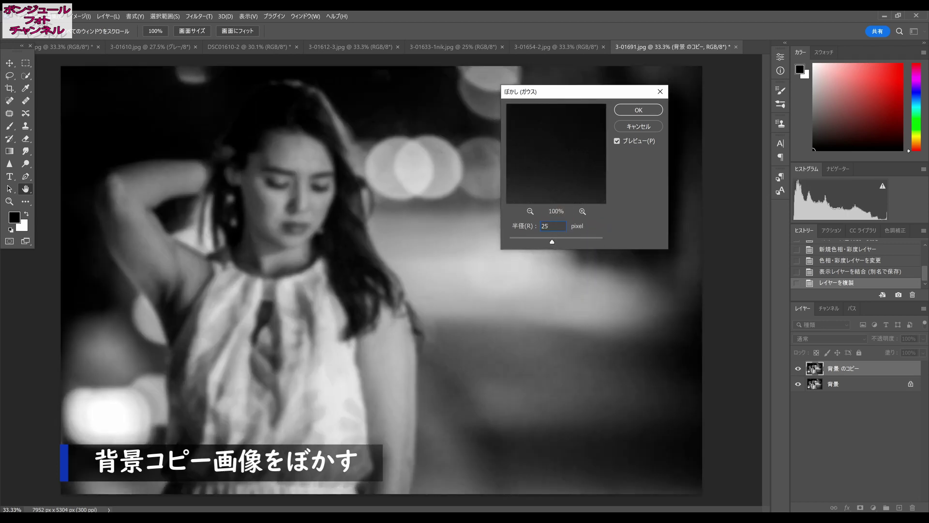
pyautogui.click(629, 110)
pyautogui.press('g')
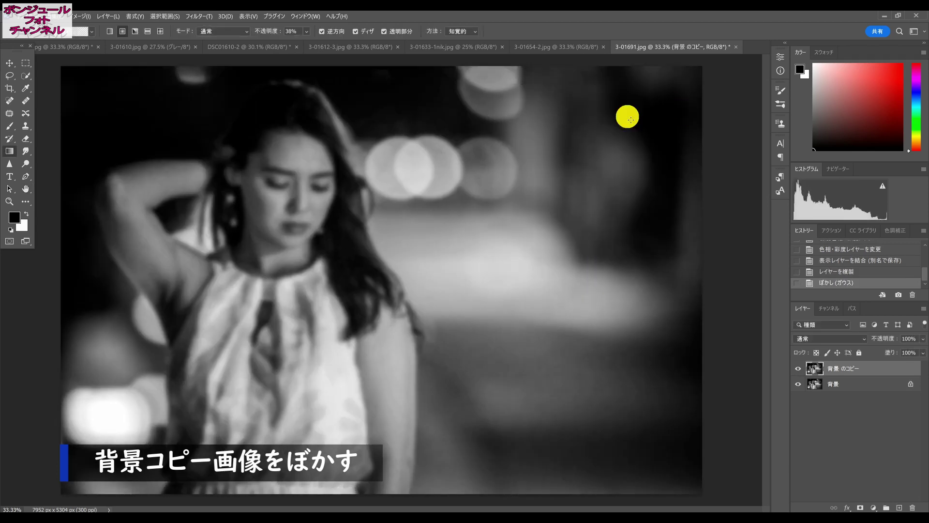
# Step: Set the blurred copy to Screen at 30% opacity and merge visible layers
pyautogui.moveTo(923, 338); pyautogui.dragTo(903, 356)
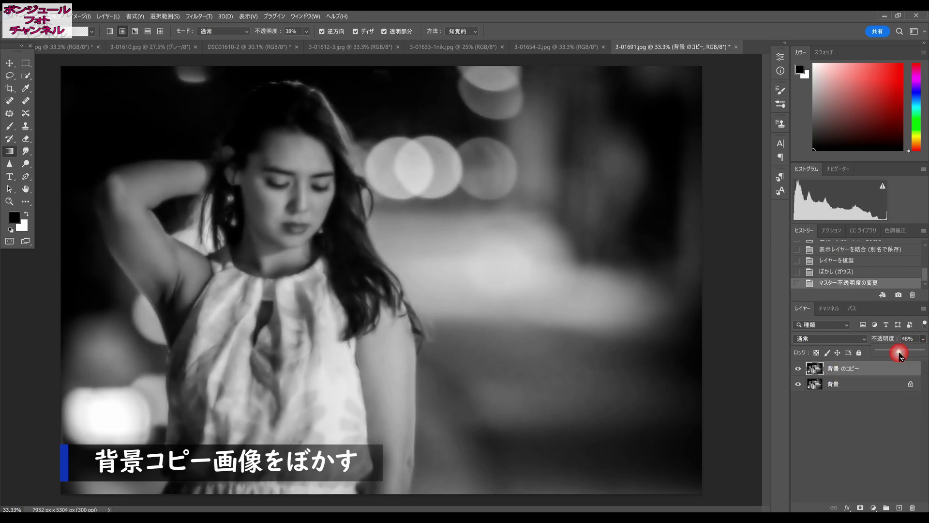
pyautogui.moveTo(899, 353); pyautogui.dragTo(891, 354)
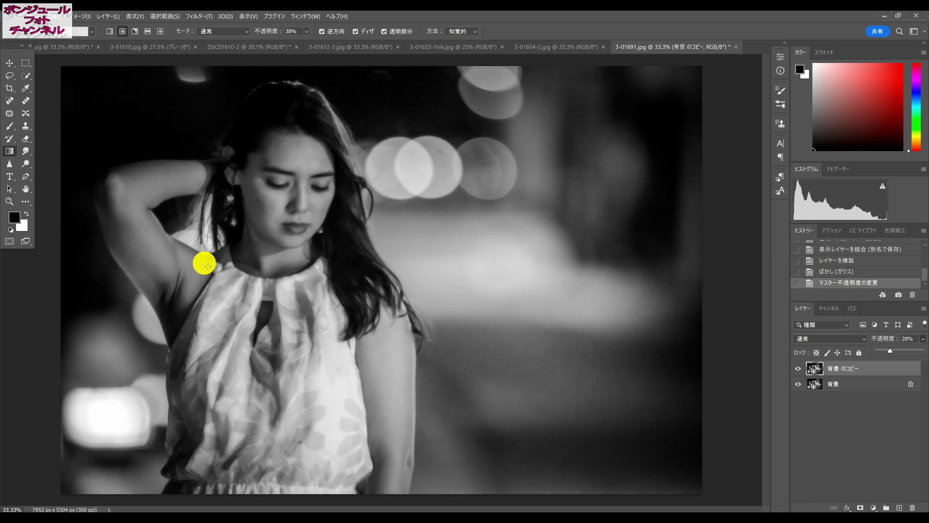
pyautogui.click(830, 338)
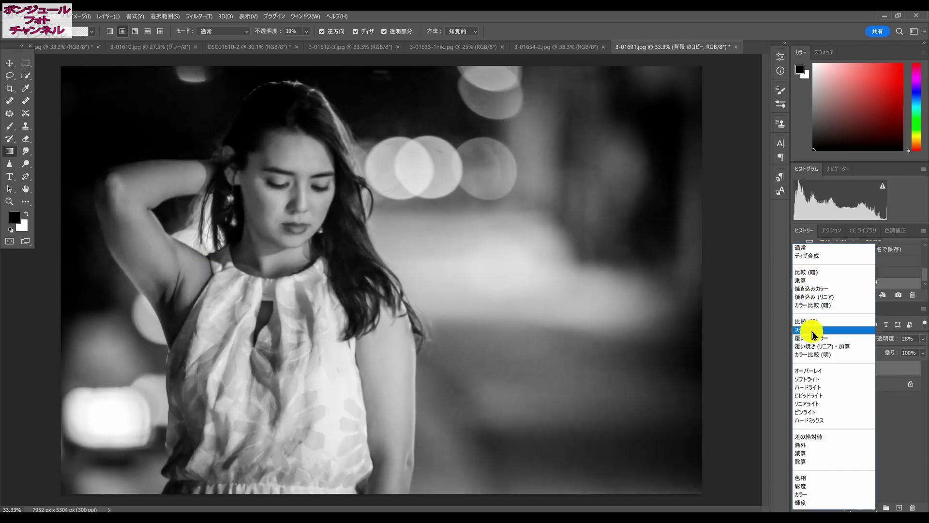
pyautogui.click(817, 331)
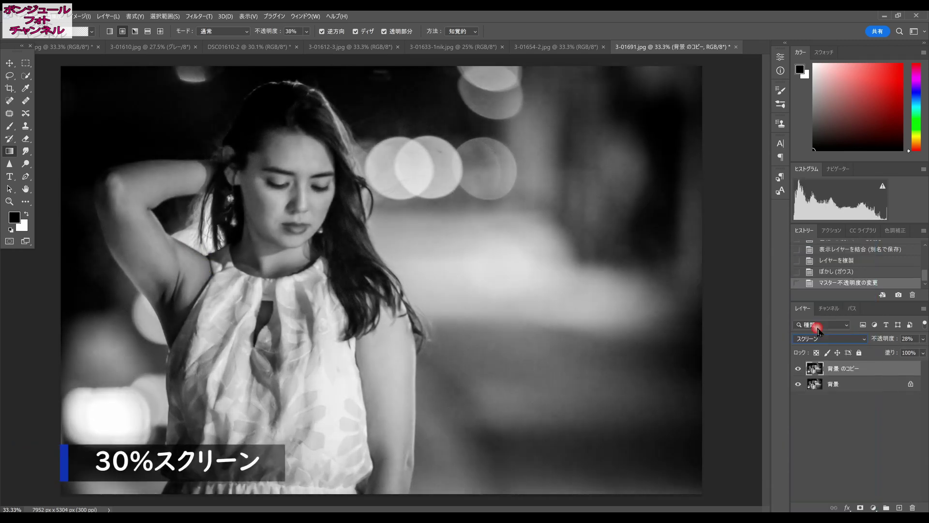
pyautogui.moveTo(923, 338); pyautogui.dragTo(892, 353)
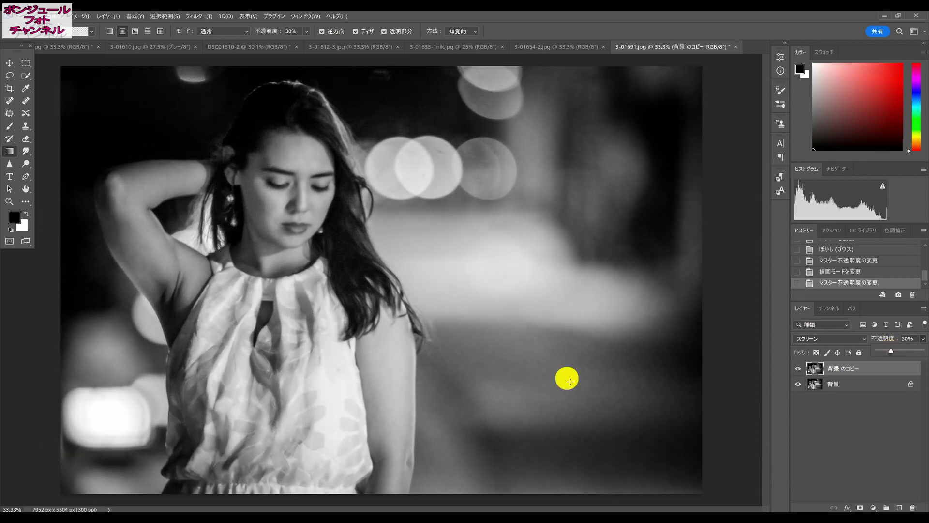
pyautogui.hotkey('ctrl', 'shift', 'e')
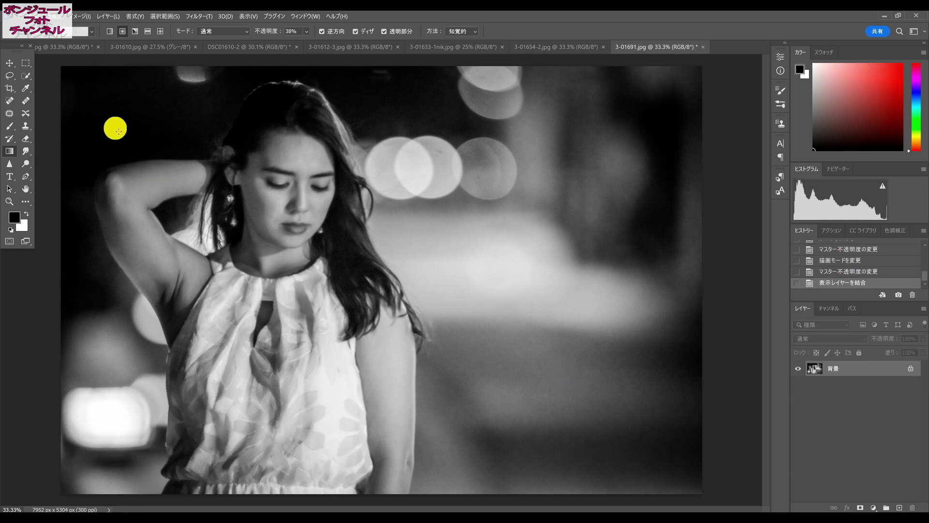
# Step: Undo a trial Auto Contrast, then lasso the left eye and feather the selection 5 px
pyautogui.hotkey('ctrl', 'alt', 'shift', 'l')
pyautogui.hotkey('ctrl', 'z')
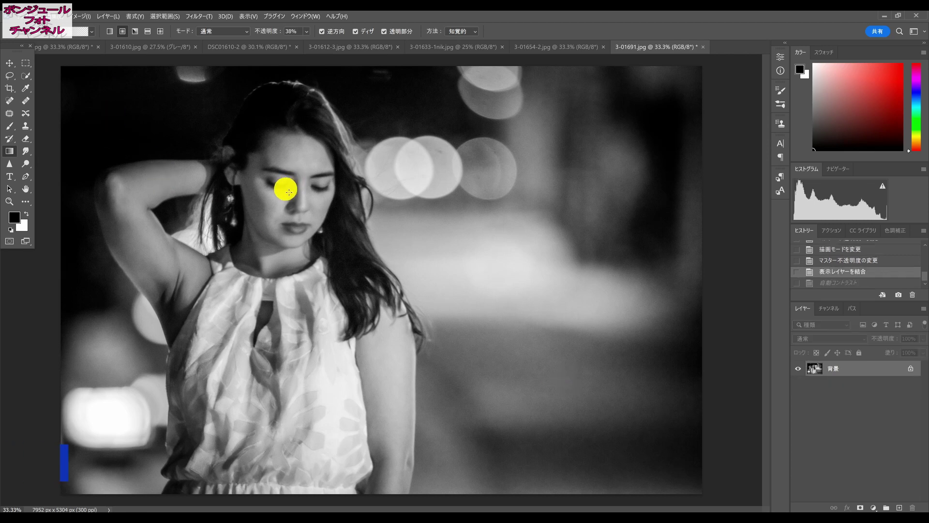
pyautogui.scroll(3, 289, 188)
pyautogui.click(9, 75)
pyautogui.moveTo(228, 146); pyautogui.dragTo(248, 154)
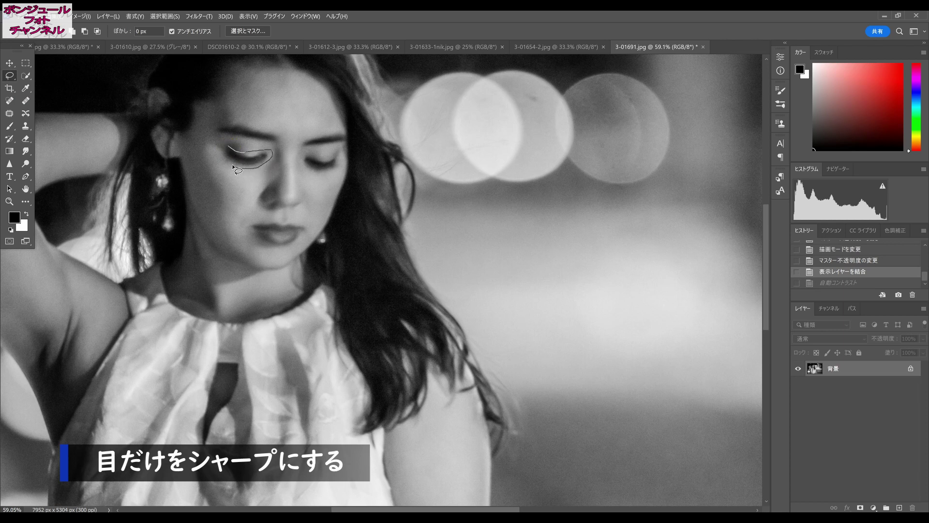
pyautogui.moveTo(227, 153); pyautogui.dragTo(227, 149)
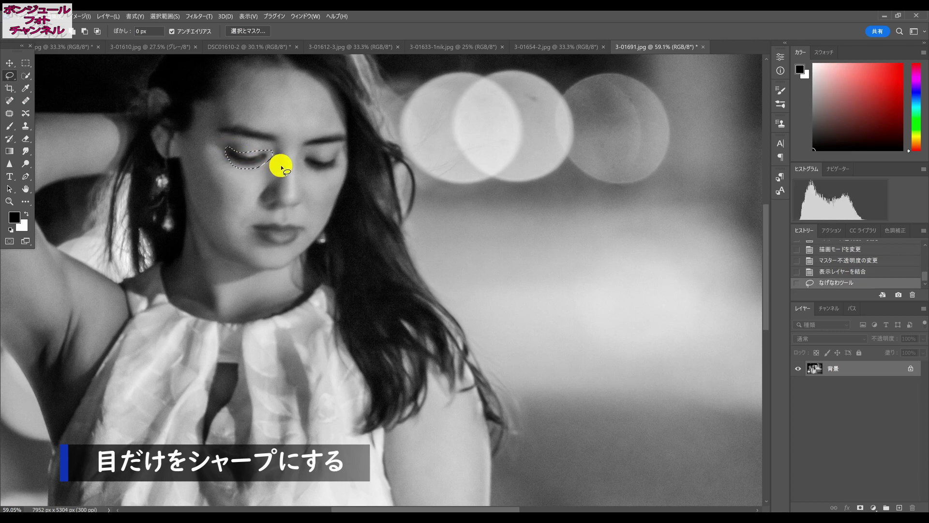
pyautogui.rightClick(252, 161)
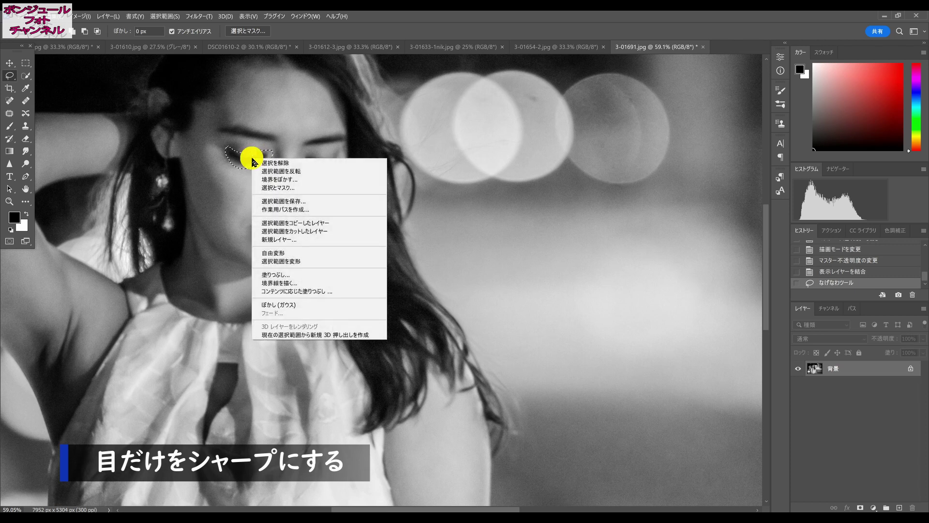
pyautogui.click(286, 182)
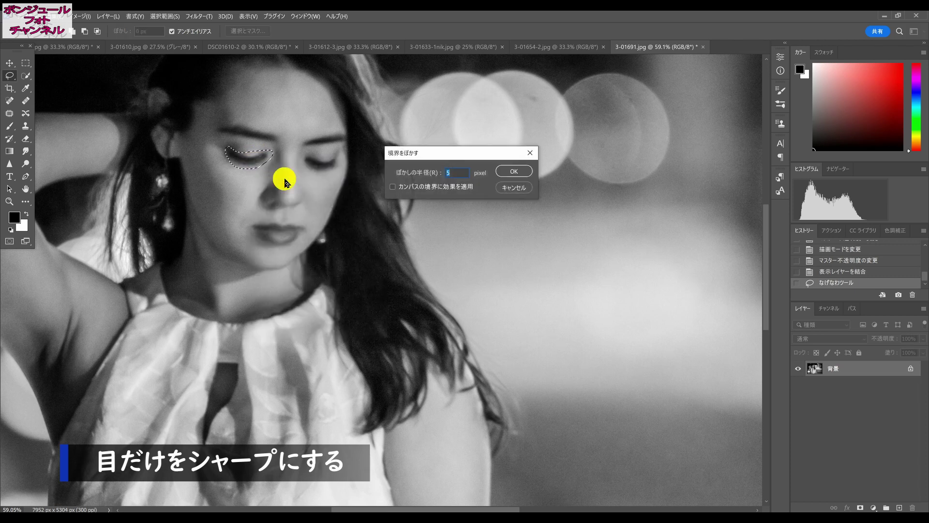
pyautogui.click(517, 172)
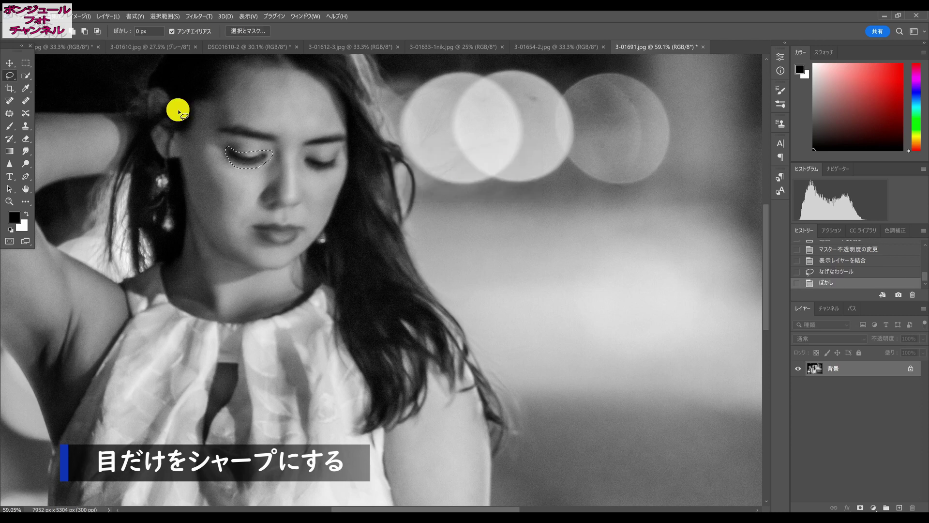
# Step: Apply Smart Sharpen to the left-eye selection at 310% amount and 4.3 px radius
pyautogui.click(193, 16)
pyautogui.moveTo(240, 127)
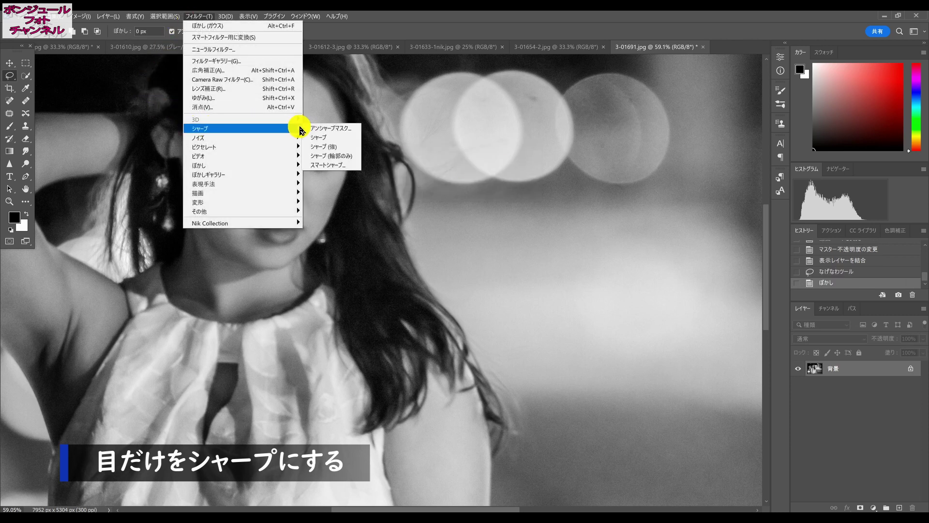
pyautogui.click(322, 165)
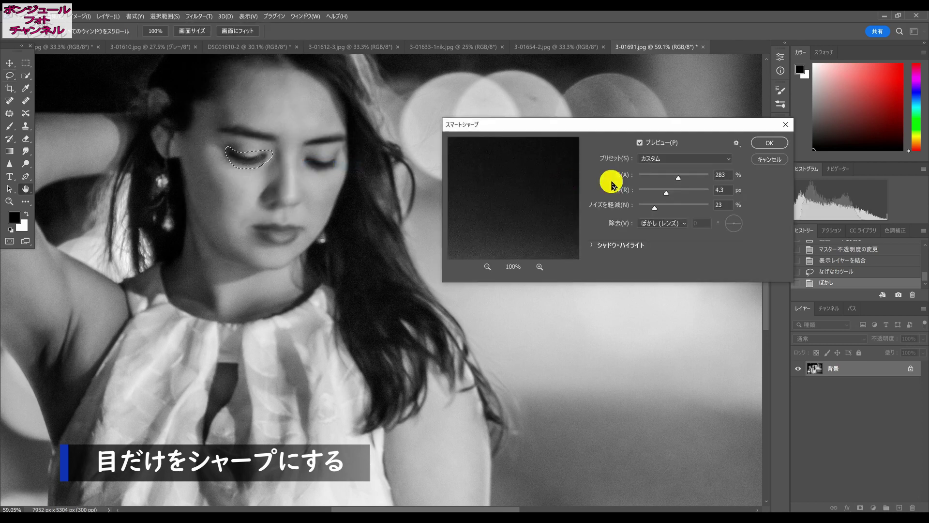
pyautogui.moveTo(702, 177); pyautogui.dragTo(709, 178)
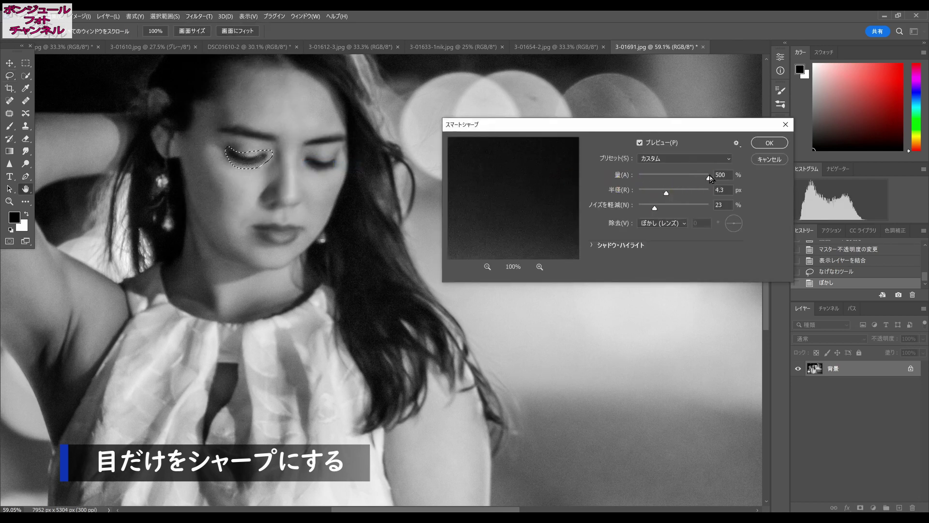
pyautogui.click(769, 143)
# Step: Lasso the right eye and feather the selection by 5 px
pyautogui.click(306, 154)
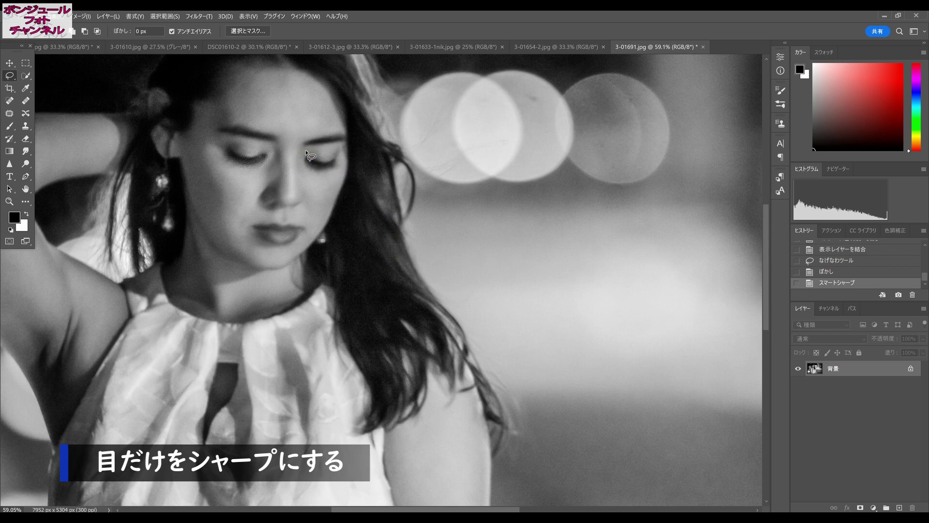
pyautogui.moveTo(307, 160); pyautogui.dragTo(305, 155)
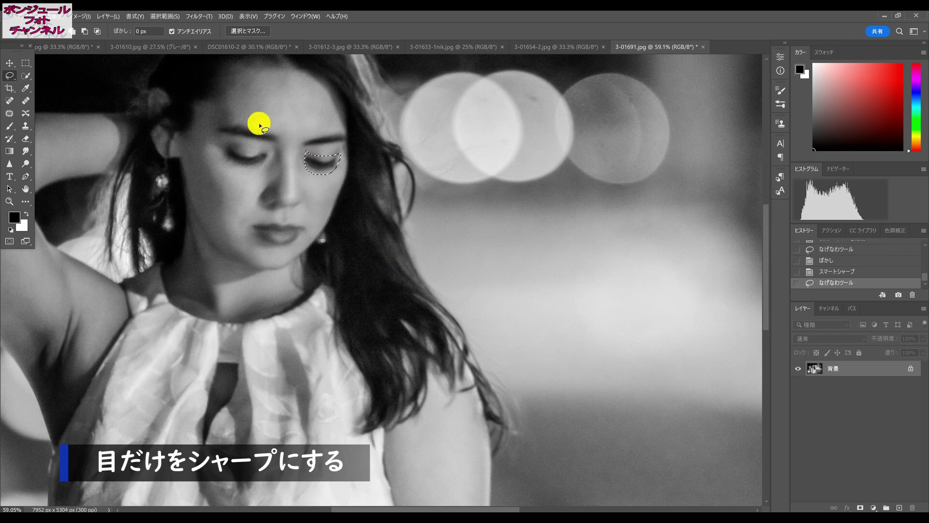
pyautogui.rightClick(321, 168)
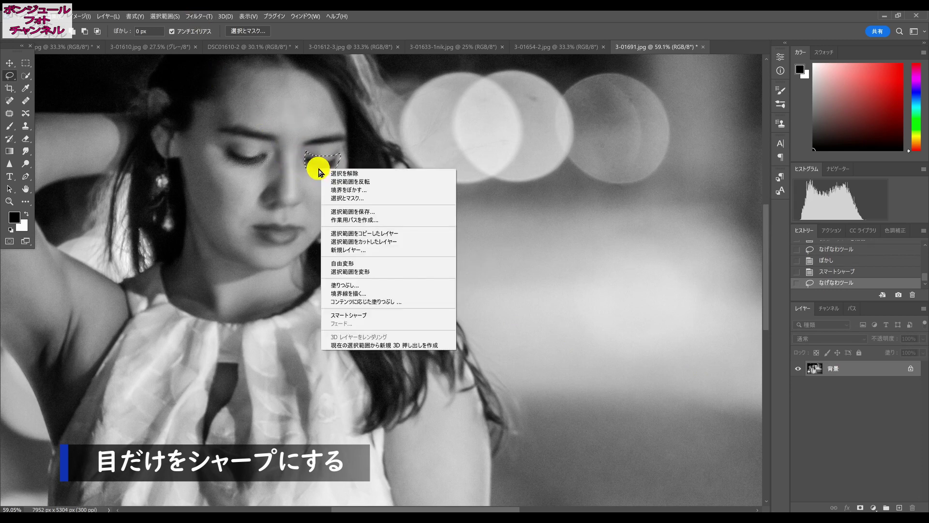
pyautogui.click(341, 190)
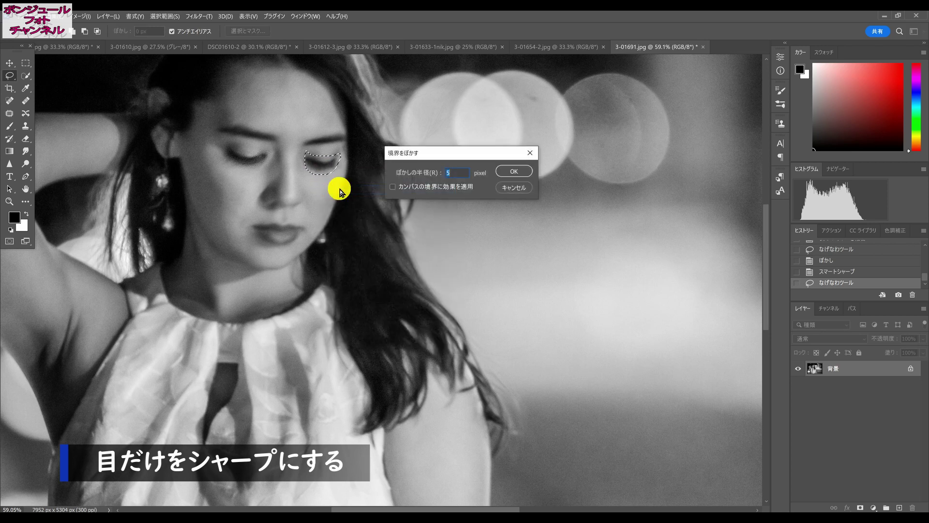
pyautogui.click(514, 171)
# Step: Smart Sharpen the right eye at 310%, 4.3 px, then deselect and refit the view
pyautogui.click(196, 17)
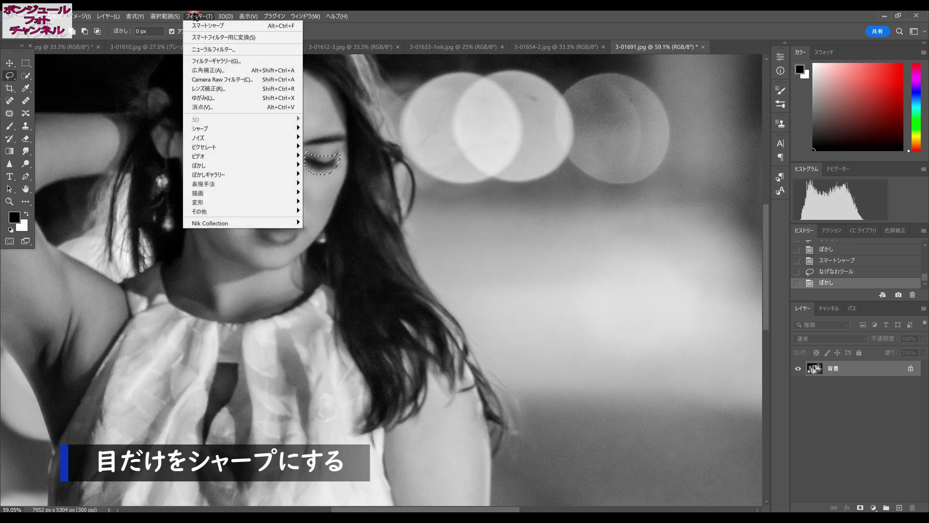
pyautogui.moveTo(217, 128)
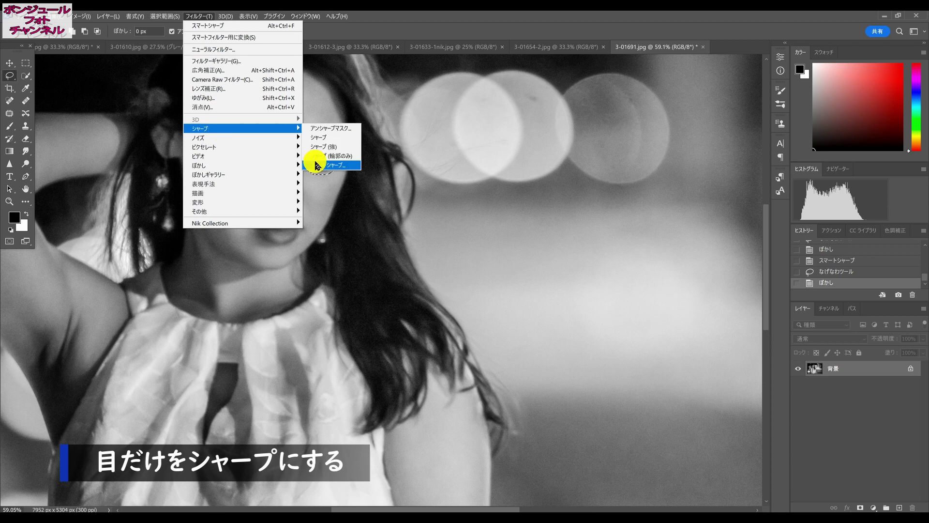
pyautogui.click(319, 166)
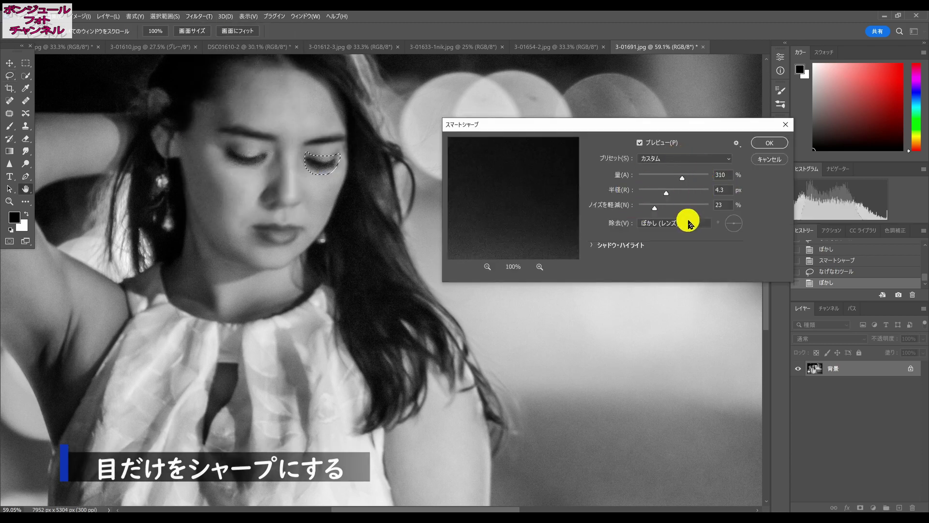
pyautogui.click(765, 143)
pyautogui.press('m')
pyautogui.hotkey('ctrl', 'd')
pyautogui.hotkey('ctrl', '-')
pyautogui.hotkey('ctrl', '-')
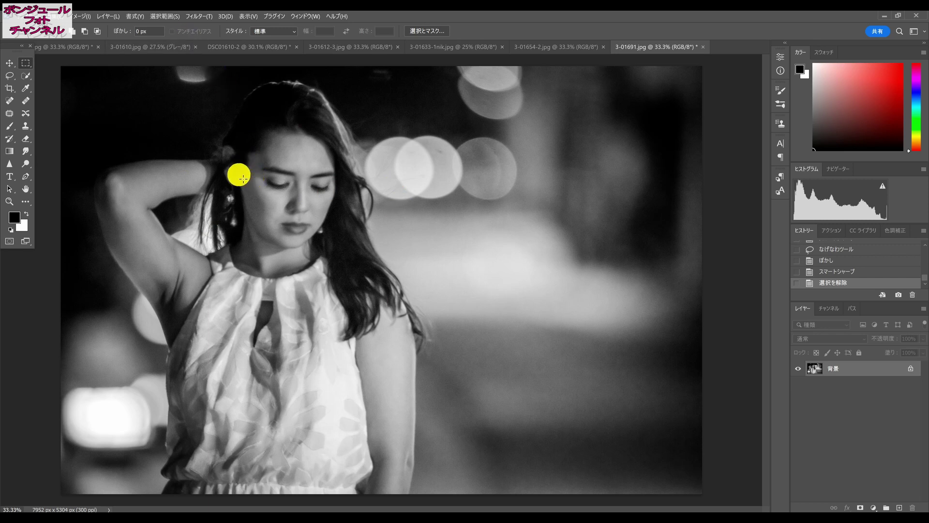
# Step: On a new layer, drag a reversed 38%-opacity radial gradient outward from her face
pyautogui.click(901, 507)
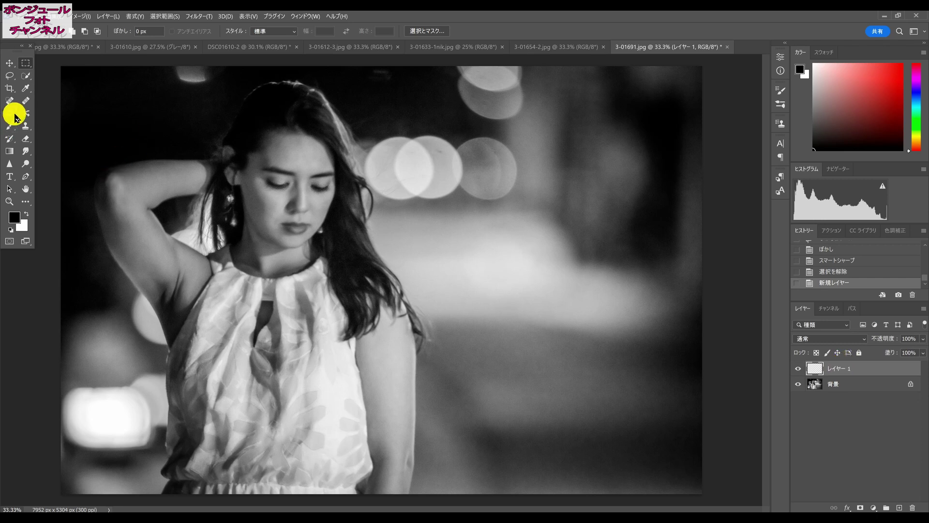
pyautogui.click(9, 152)
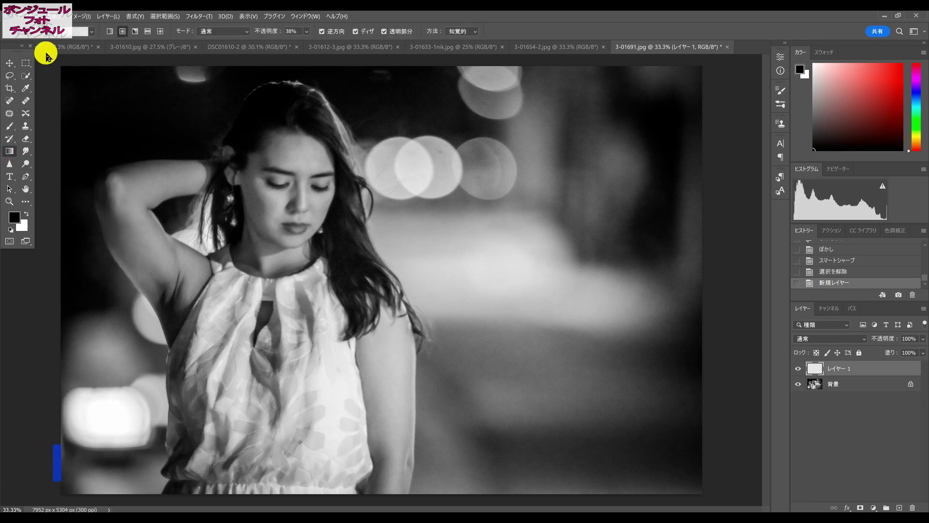
pyautogui.click(80, 31)
pyautogui.press('Escape')
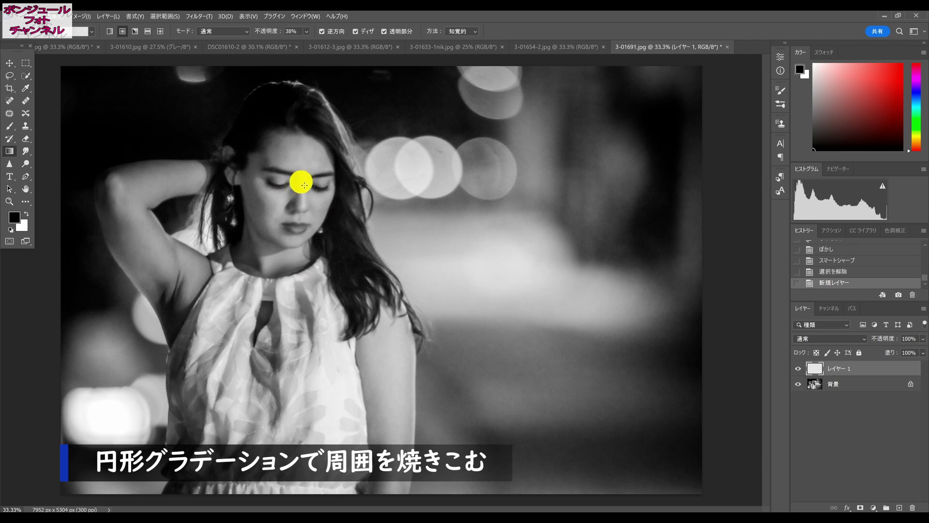
pyautogui.moveTo(304, 185); pyautogui.dragTo(10, 178)
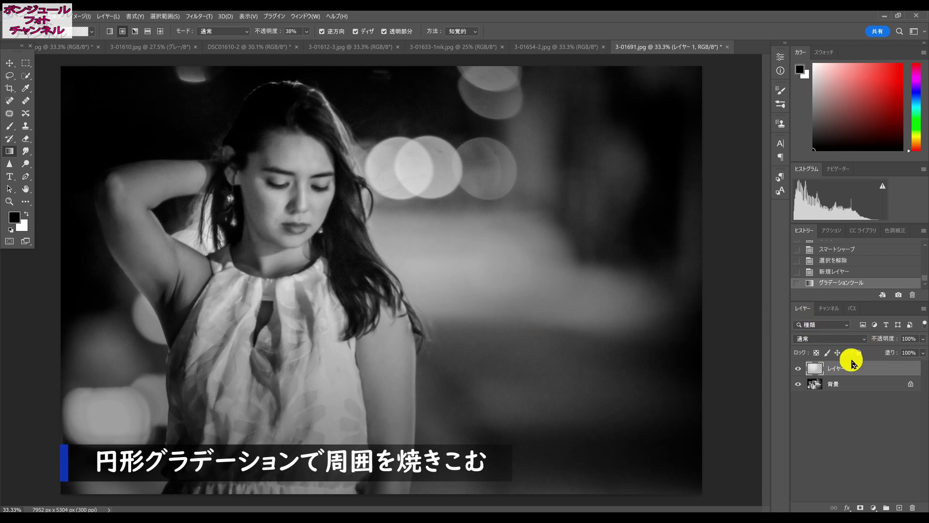
# Step: Set Layer 1 to Soft Light at 50% opacity, merge visible layers, and apply Auto Contrast
pyautogui.click(798, 369)
pyautogui.click(923, 338)
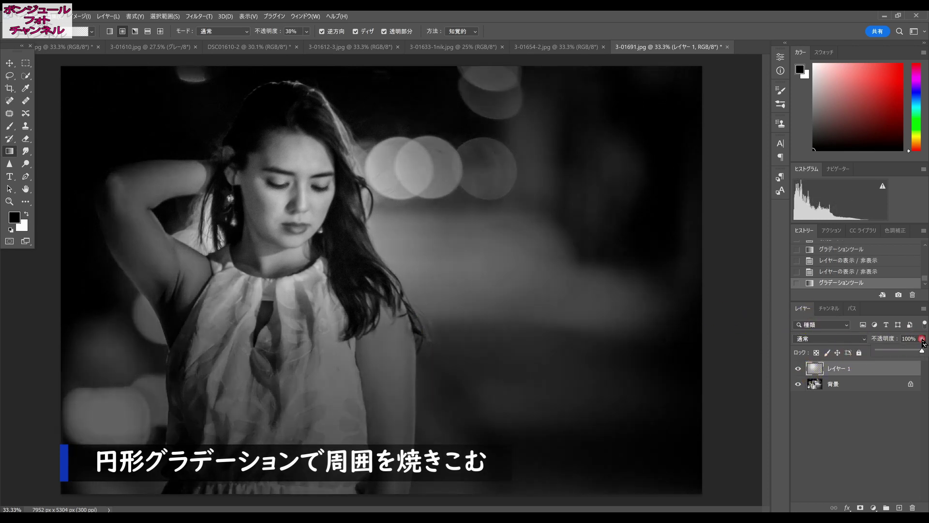
pyautogui.moveTo(922, 350); pyautogui.dragTo(900, 352)
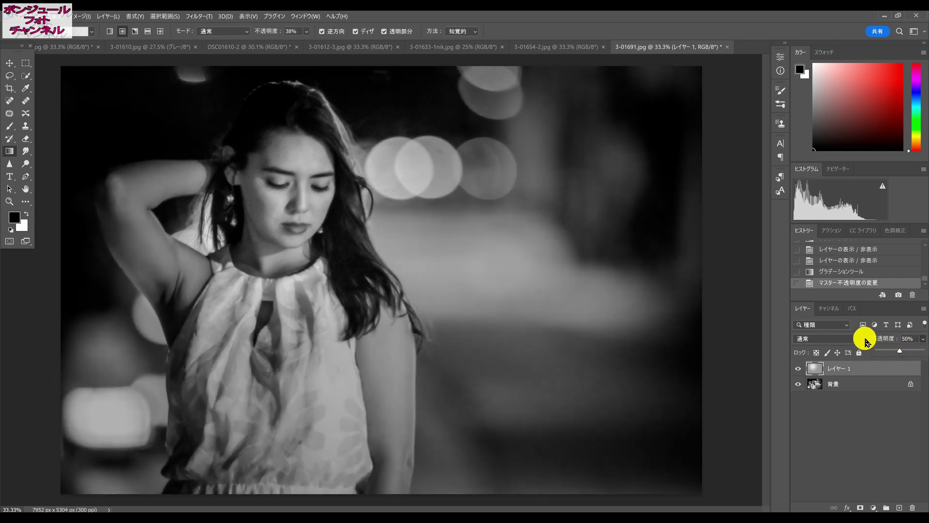
pyautogui.click(864, 342)
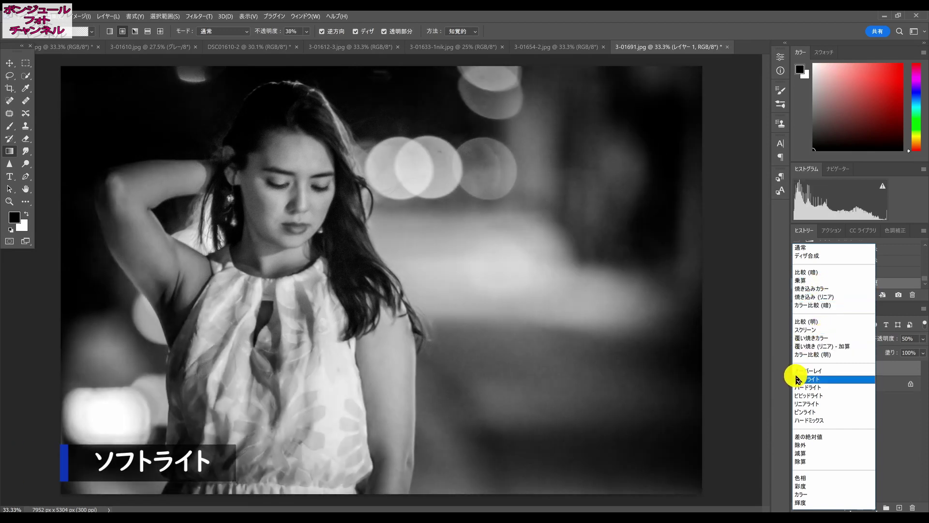
pyautogui.click(798, 380)
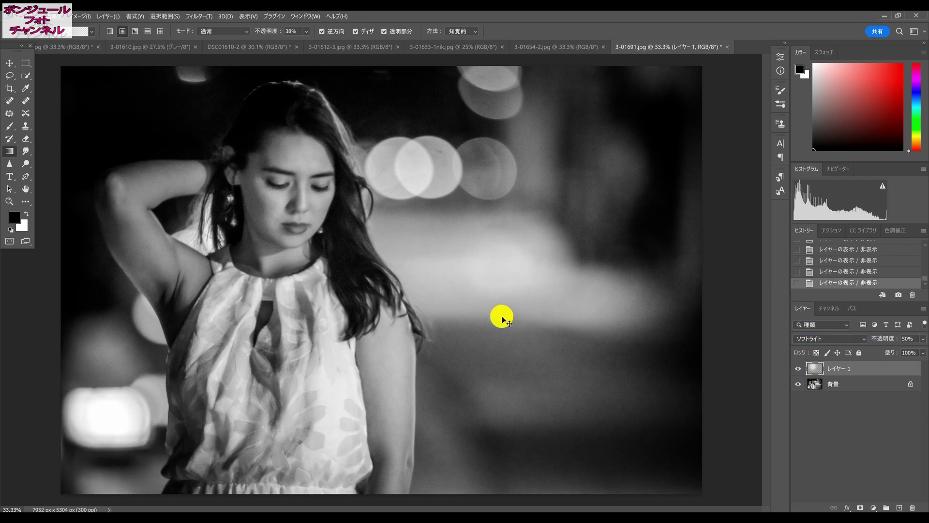
pyautogui.hotkey('ctrl', 'shift', 'e')
pyautogui.hotkey('ctrl', 'alt', 'shift', 'l')
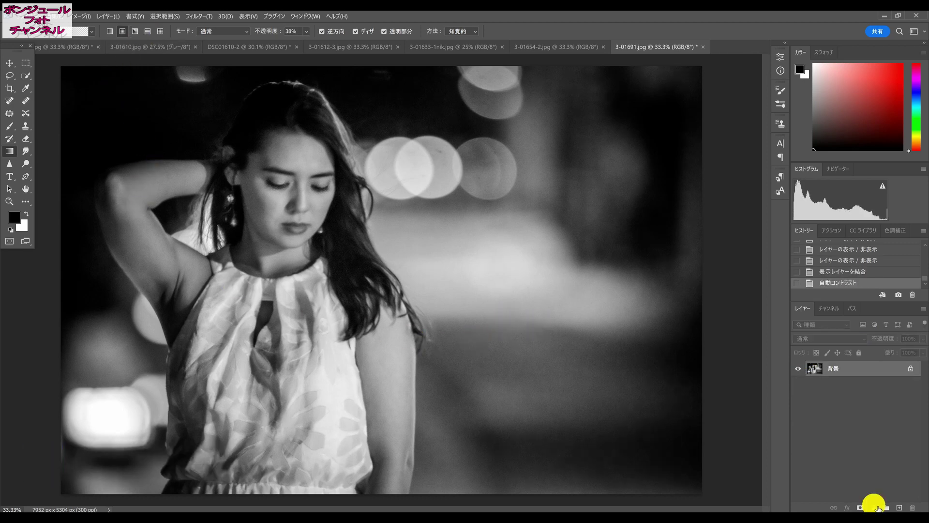
# Step: Add a Brightness/Contrast layer with brightness 35 and contrast -12, at 71% layer opacity
pyautogui.click(878, 508)
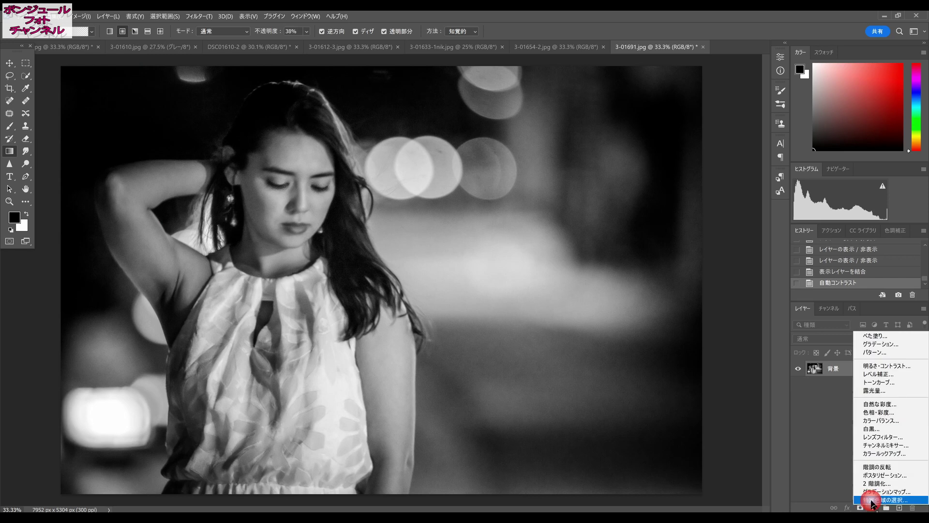
pyautogui.click(889, 369)
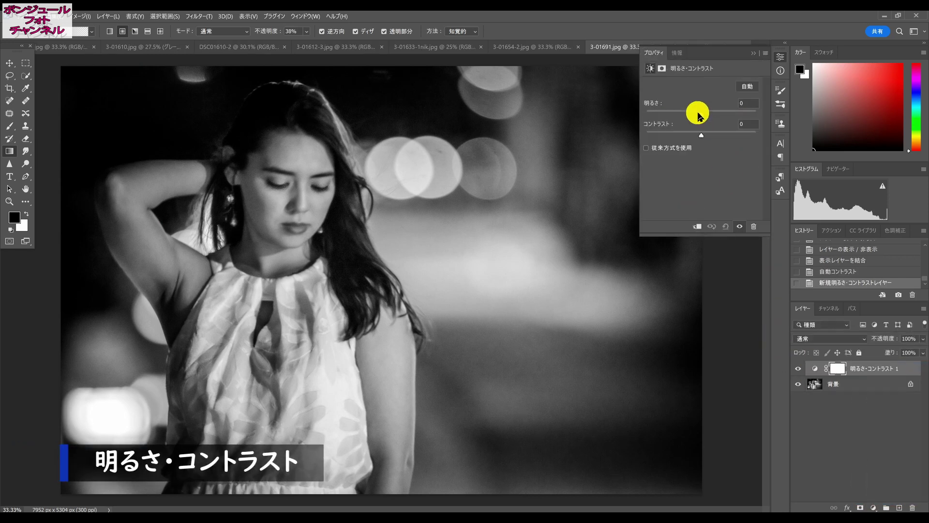
pyautogui.moveTo(699, 113)
pyautogui.mouseDown()
pyautogui.moveTo(711, 114)
pyautogui.moveTo(696, 135)
pyautogui.moveTo(714, 114)
pyautogui.moveTo(689, 135)
pyautogui.mouseUp()
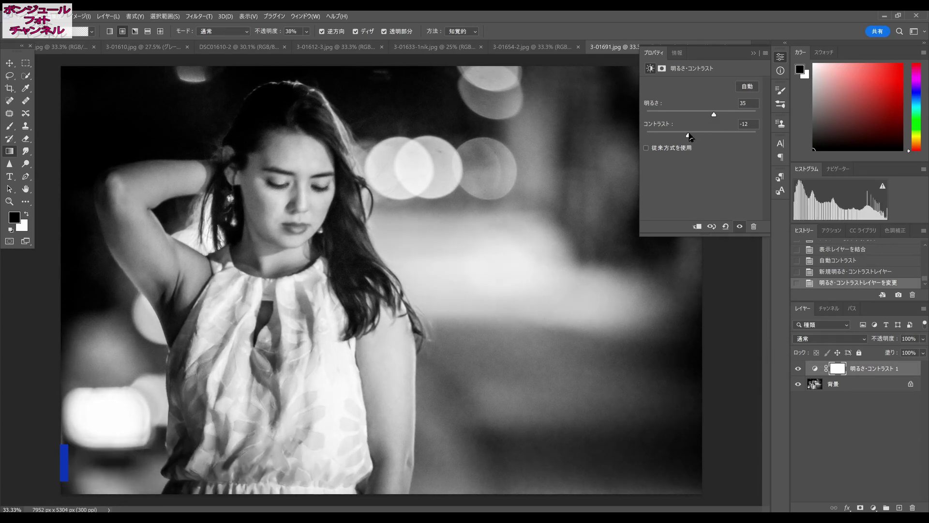
pyautogui.click(754, 52)
pyautogui.click(798, 368)
pyautogui.click(921, 339)
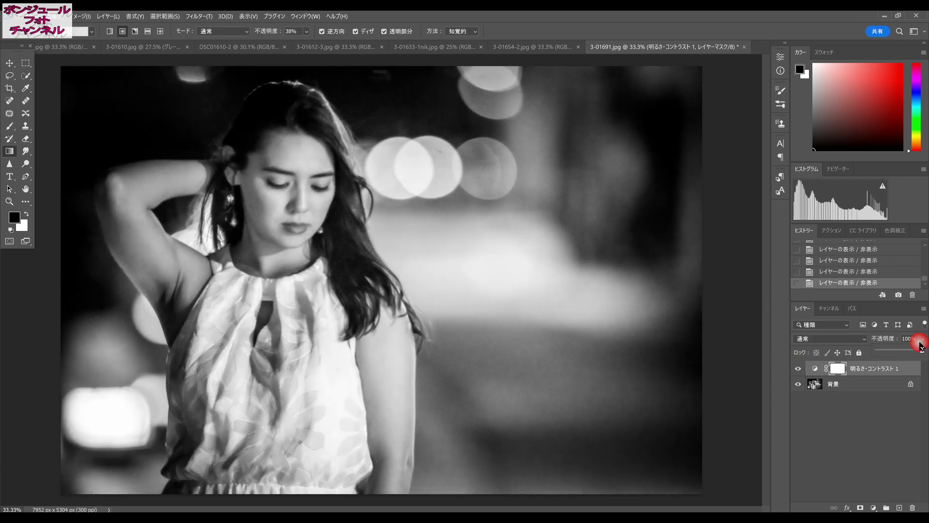
pyautogui.moveTo(921, 345); pyautogui.dragTo(909, 352)
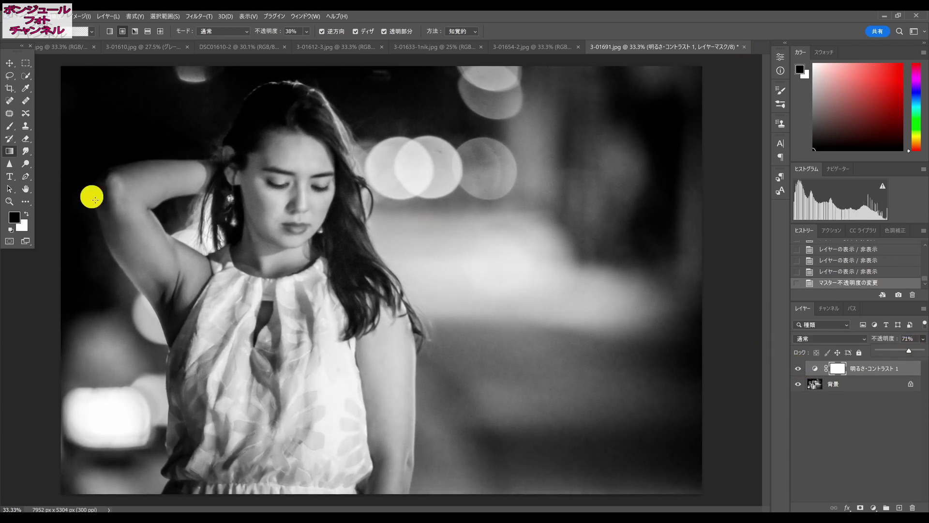